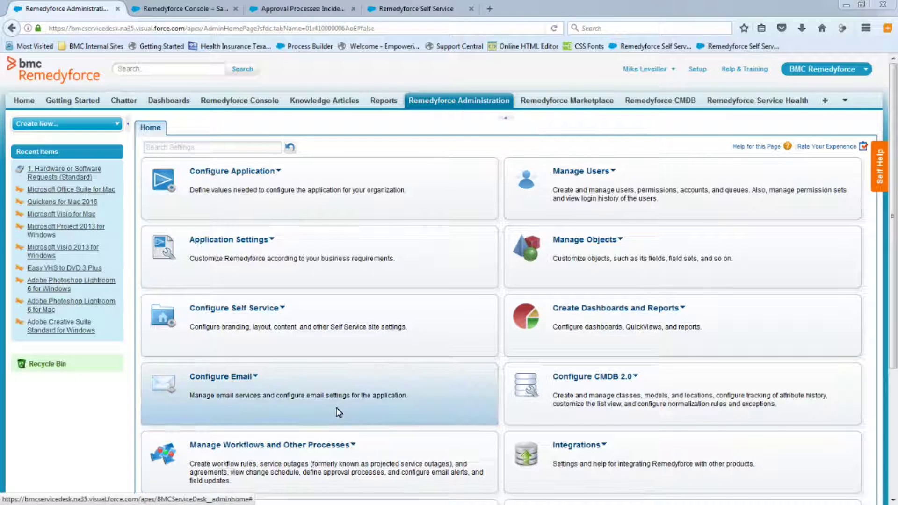
Create a new agreement titled 'HW & SW Requests (Standard)', described as the Standard Hardware and Software Request Form SLA
click(257, 449)
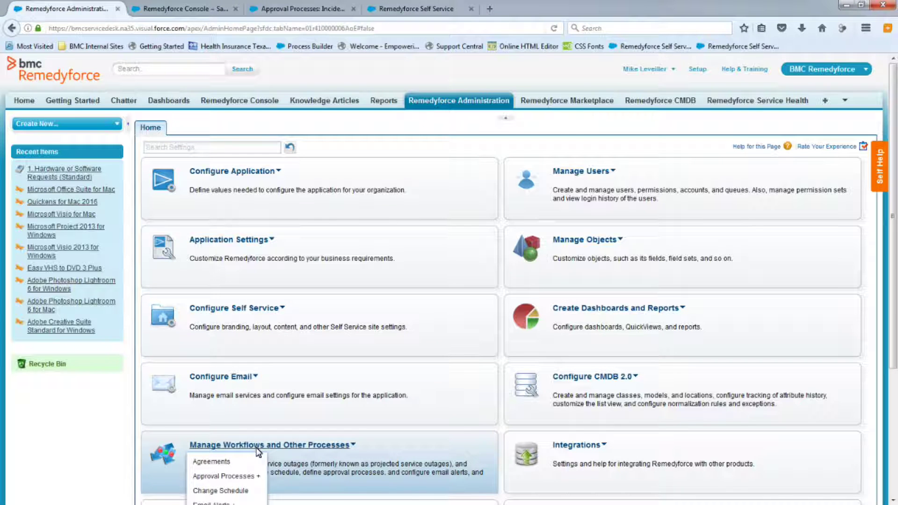
click(213, 462)
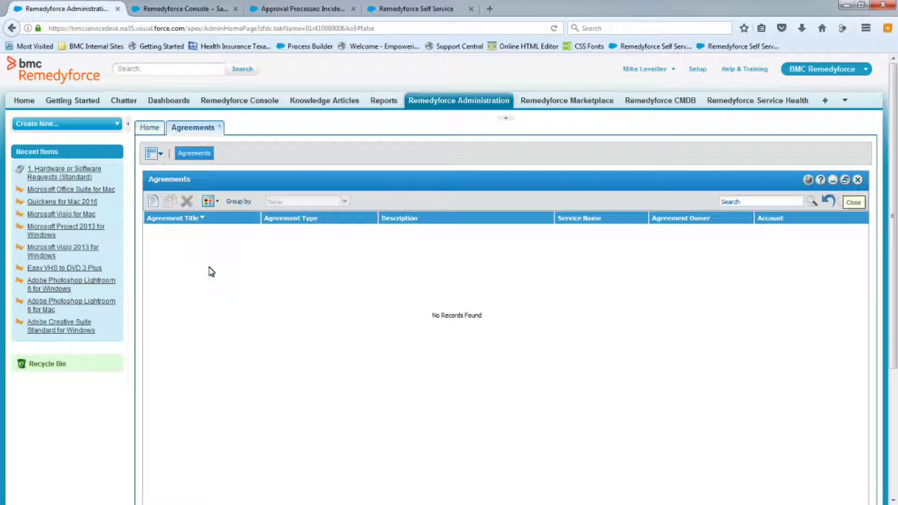
click(152, 201)
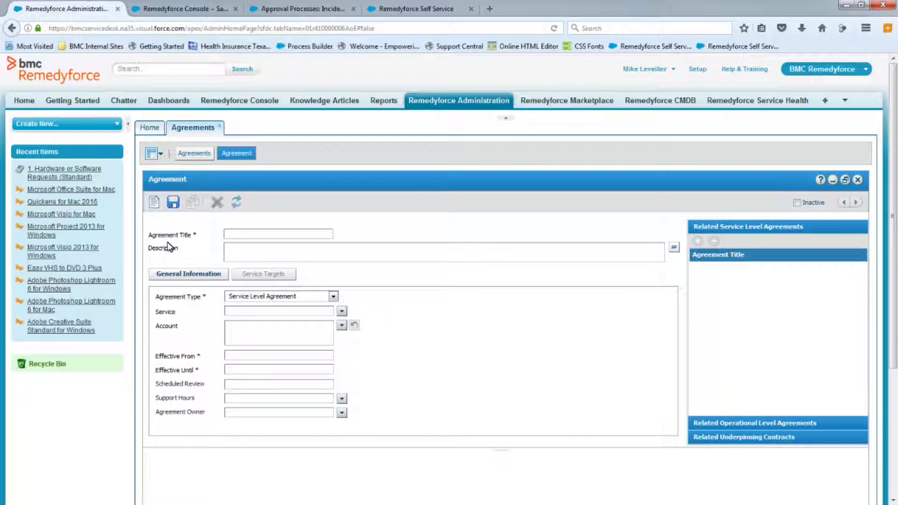
text(HW & SW Requests (Standard))
key(Tab)
text(This is the SLA for the Standard Hardware and Software Request Form in Self Service)
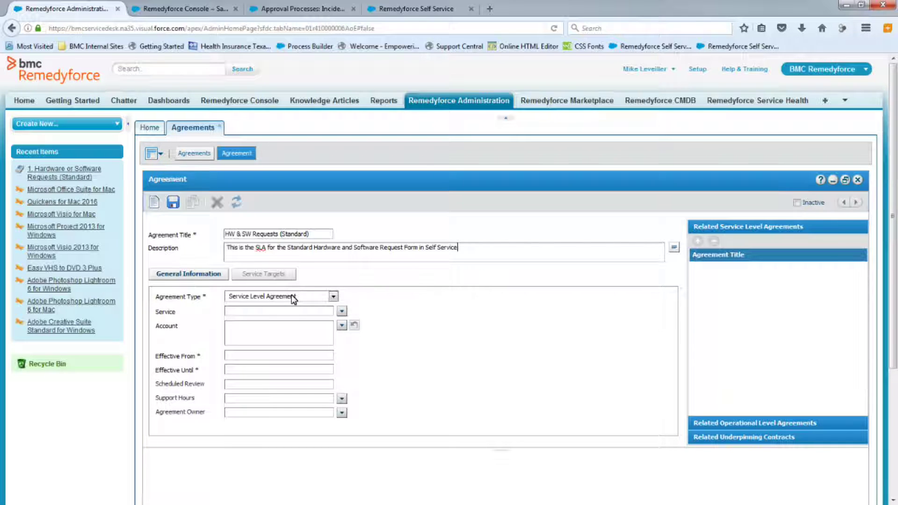
Set the agreement's service to End user Services and apply it to all accounts
click(341, 312)
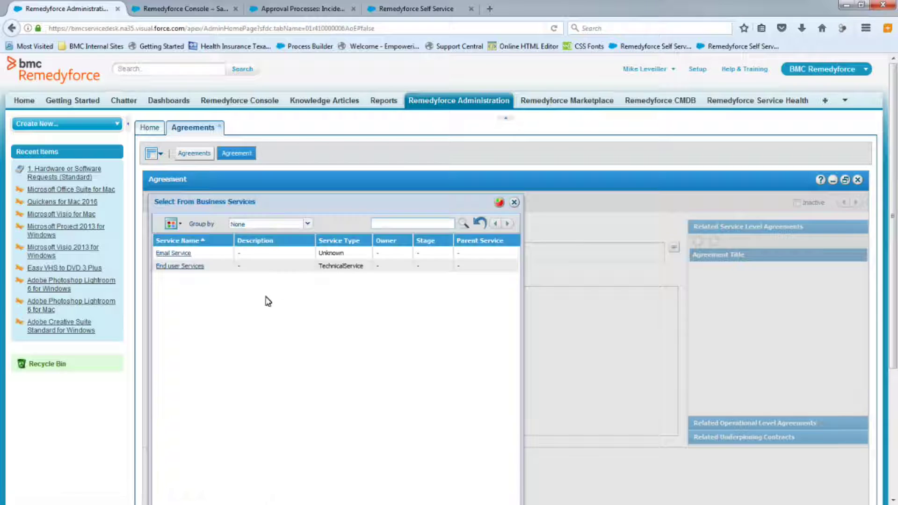
double_click(184, 268)
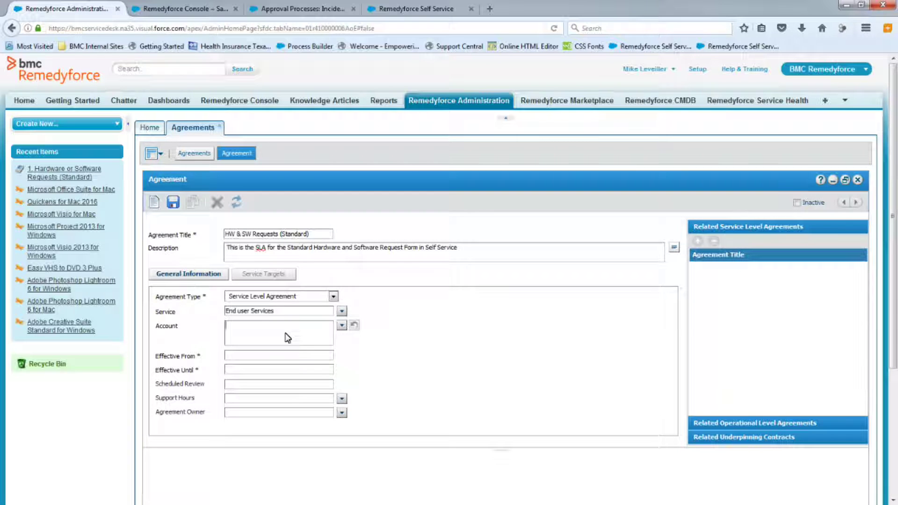
click(342, 326)
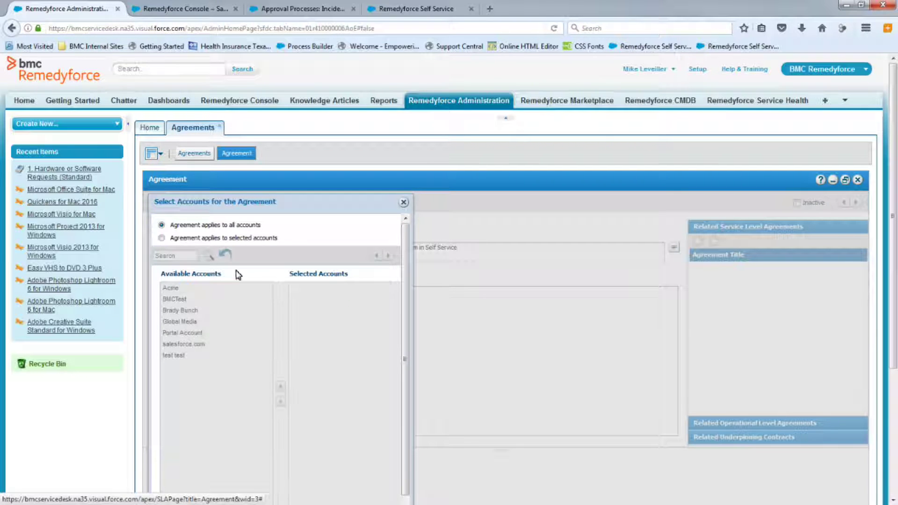
scroll(545, 332, down, 1)
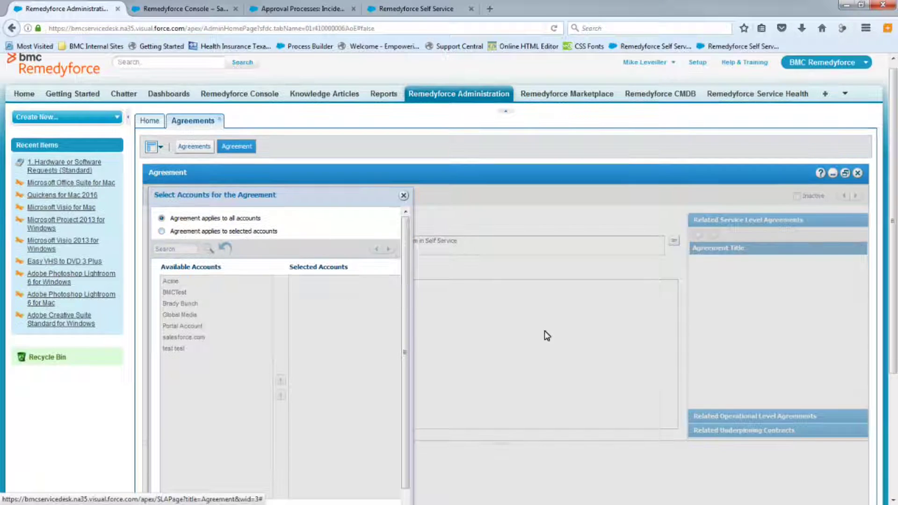
scroll(517, 367, down, 3)
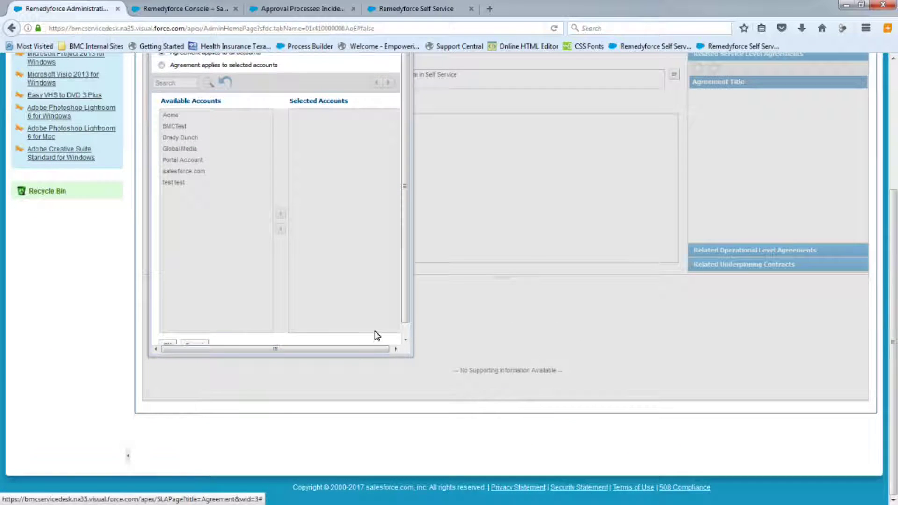
scroll(405, 332, down, 1)
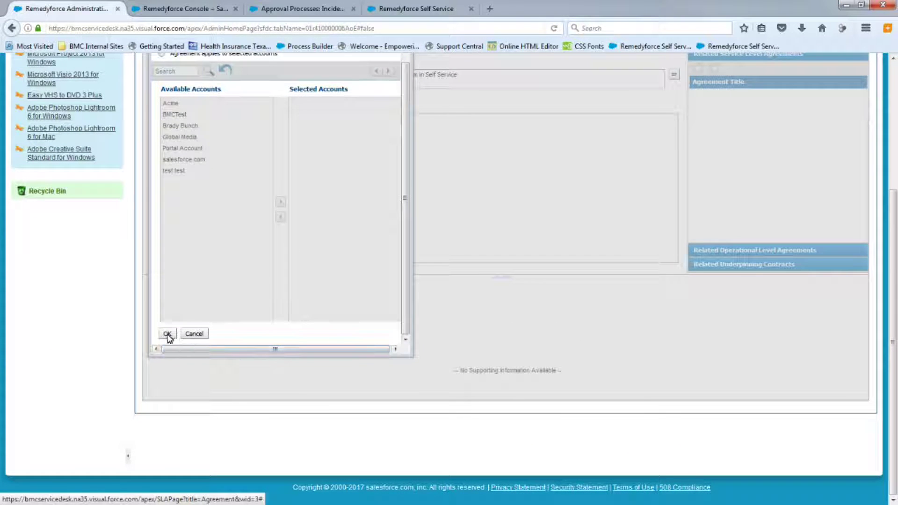
click(167, 334)
scroll(440, 310, up, 1)
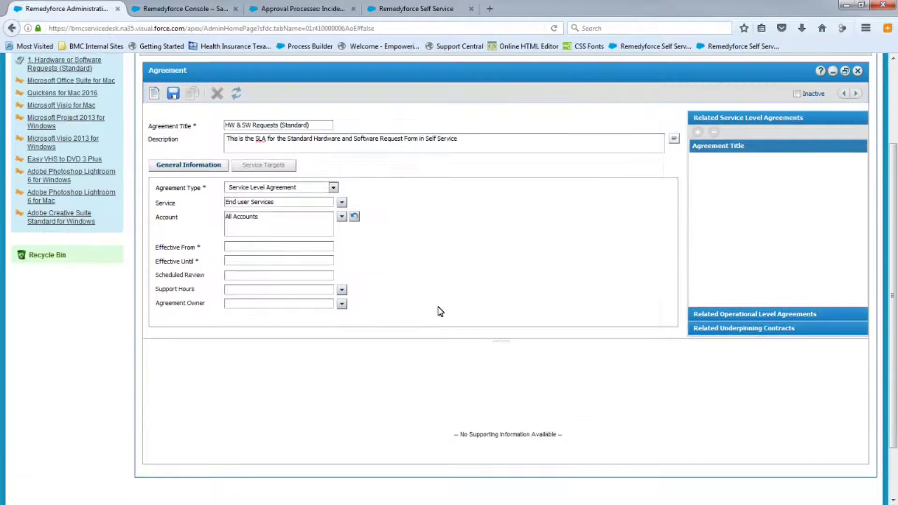
Make the agreement effective from February 11, 2017 until January 1, 2020
click(255, 247)
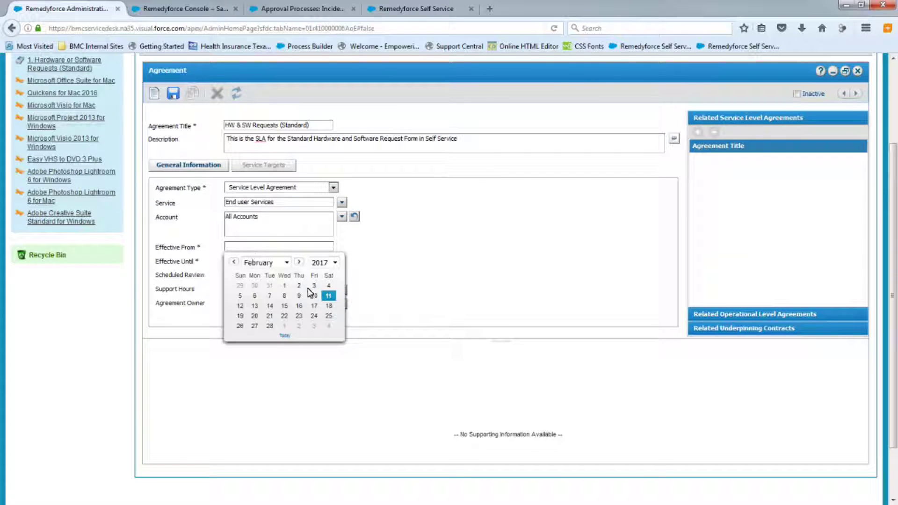
click(329, 296)
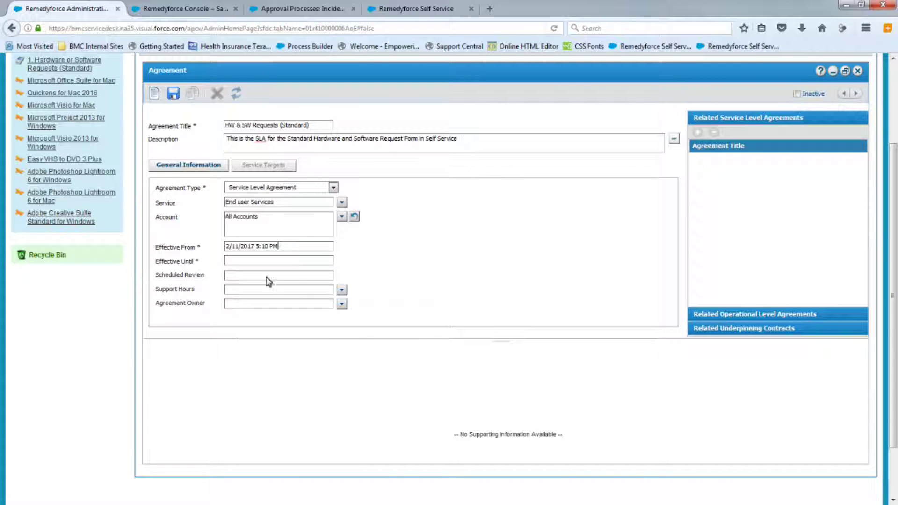
click(241, 263)
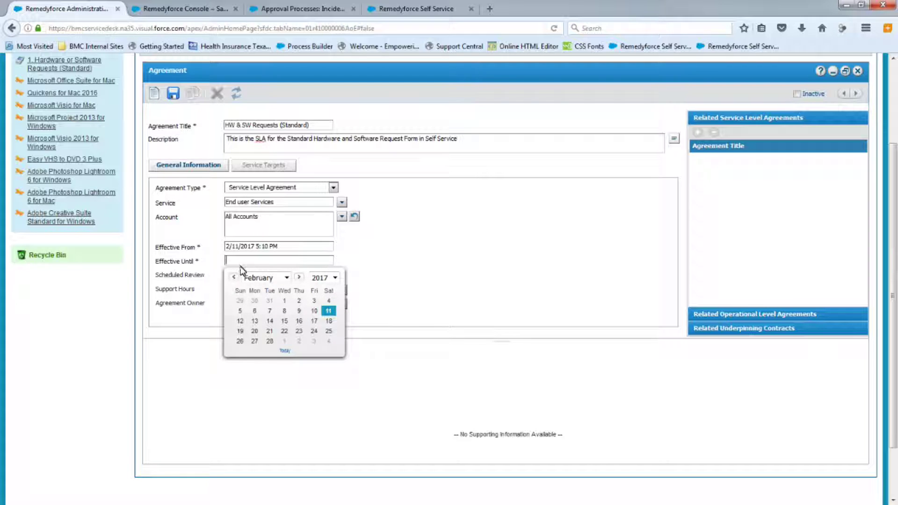
click(335, 278)
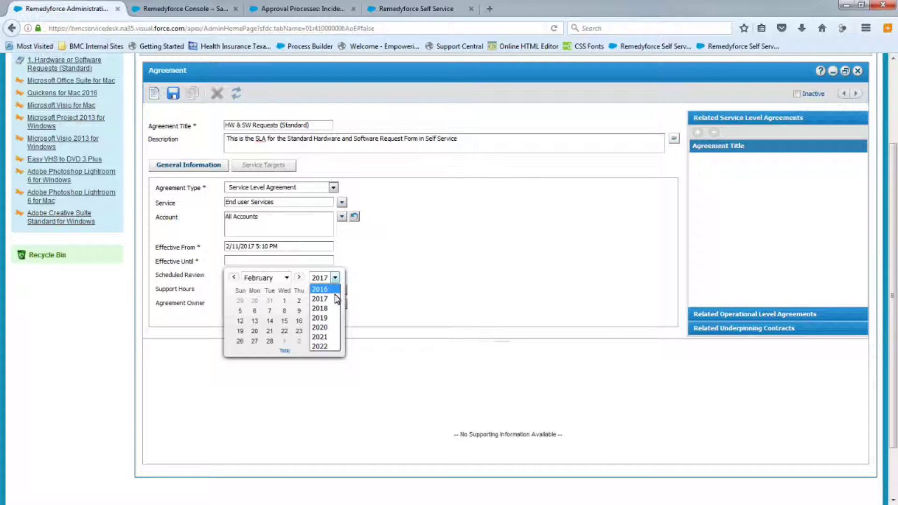
click(329, 327)
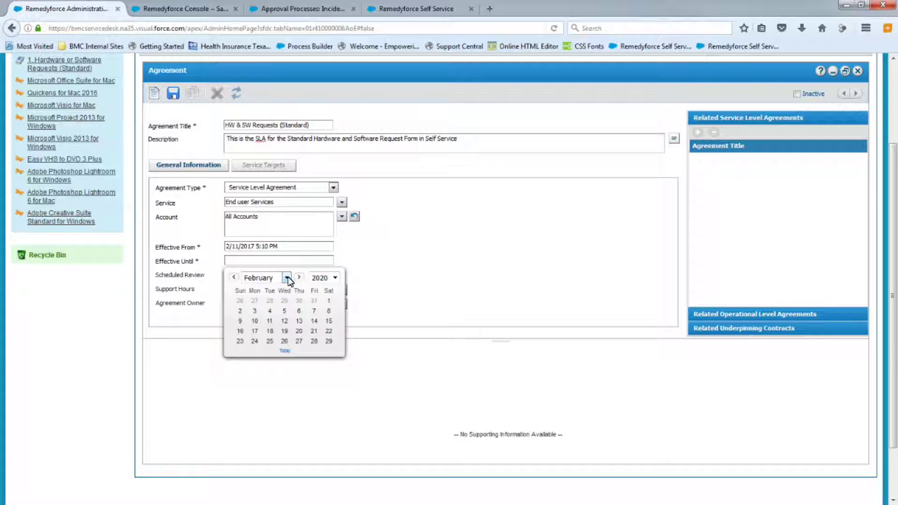
click(287, 278)
click(286, 292)
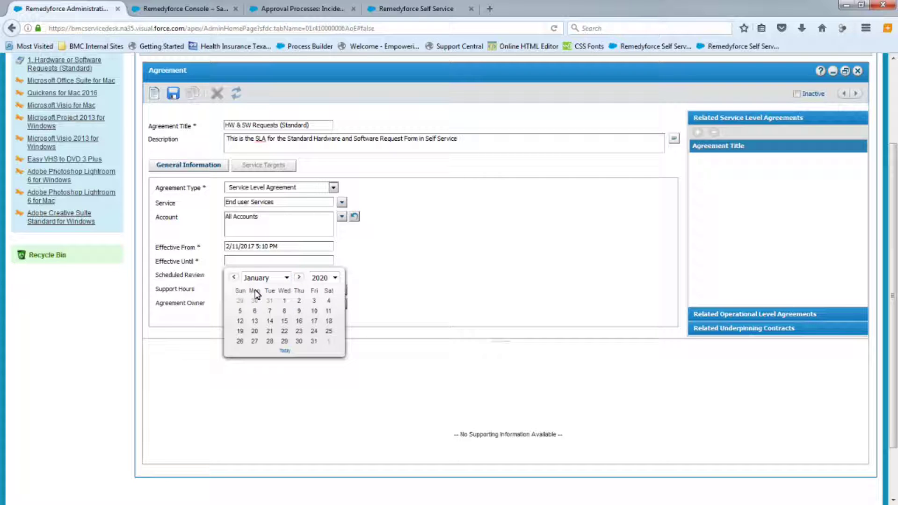
click(285, 301)
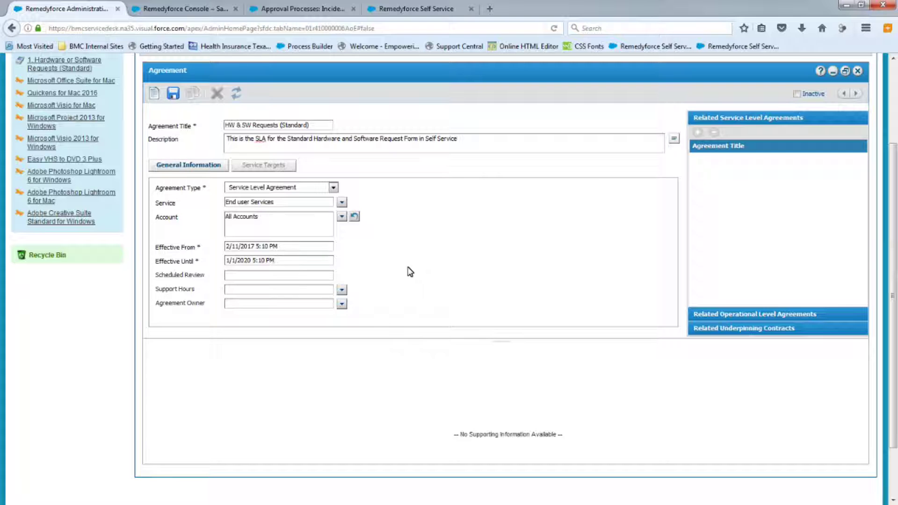
Set the scheduled review date to January 1, 2020
click(275, 276)
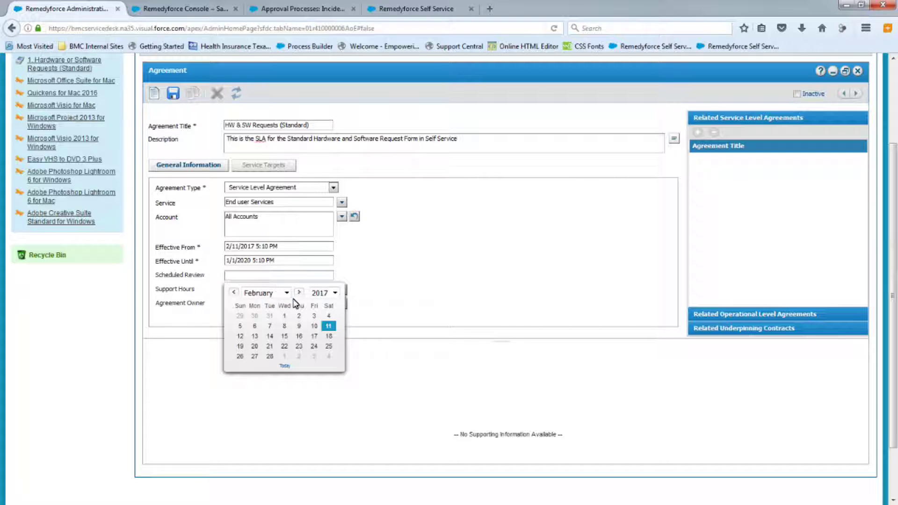
click(286, 294)
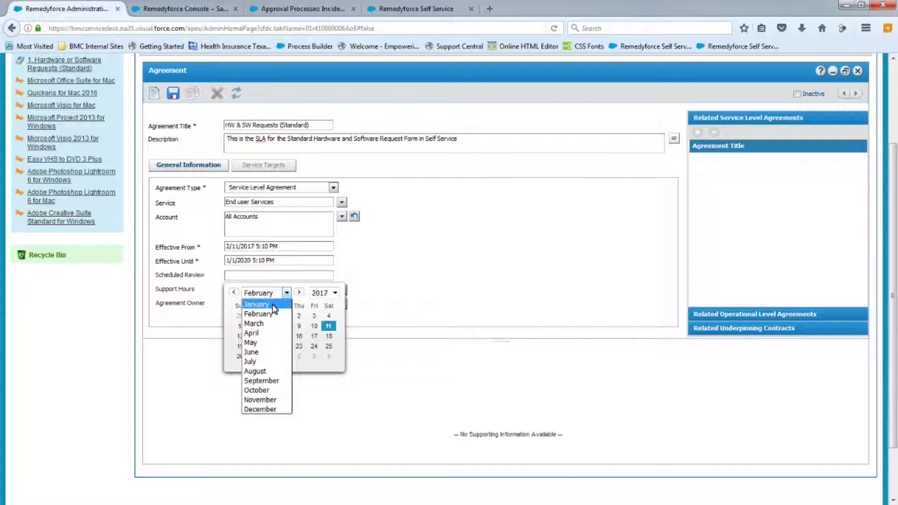
click(272, 304)
click(336, 293)
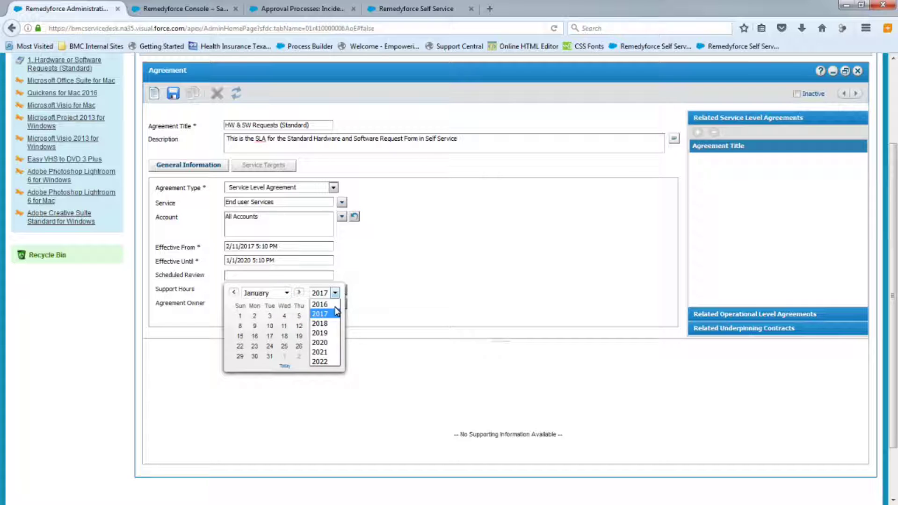
click(330, 347)
click(286, 317)
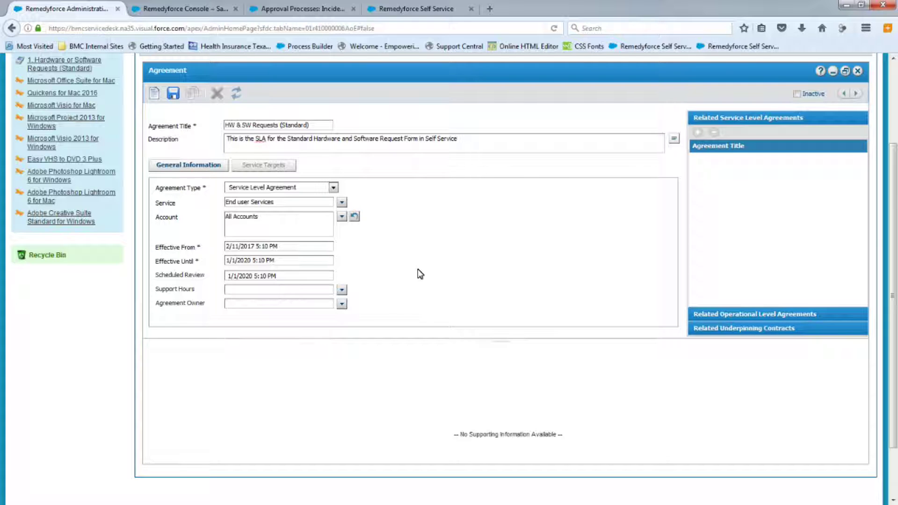
Choose 8-5_MF_CST support hours and the first staff member as owner, then save the agreement
click(342, 292)
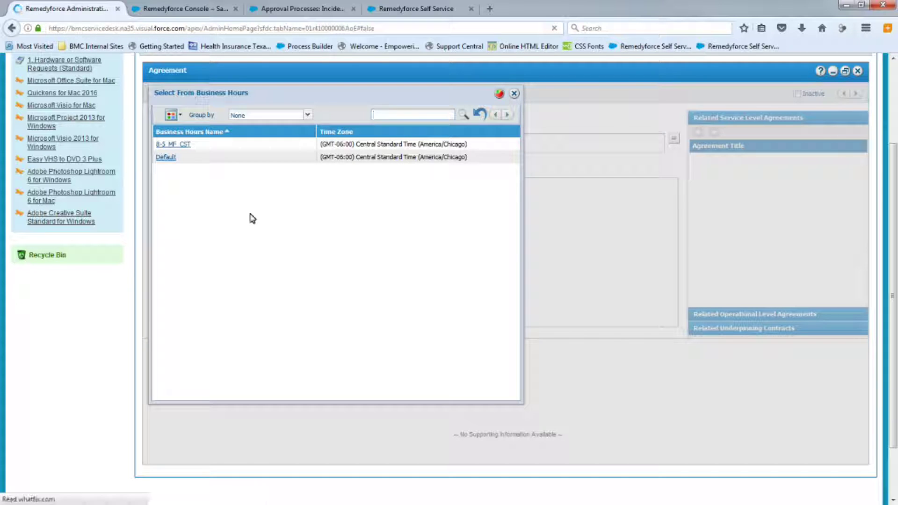
click(177, 145)
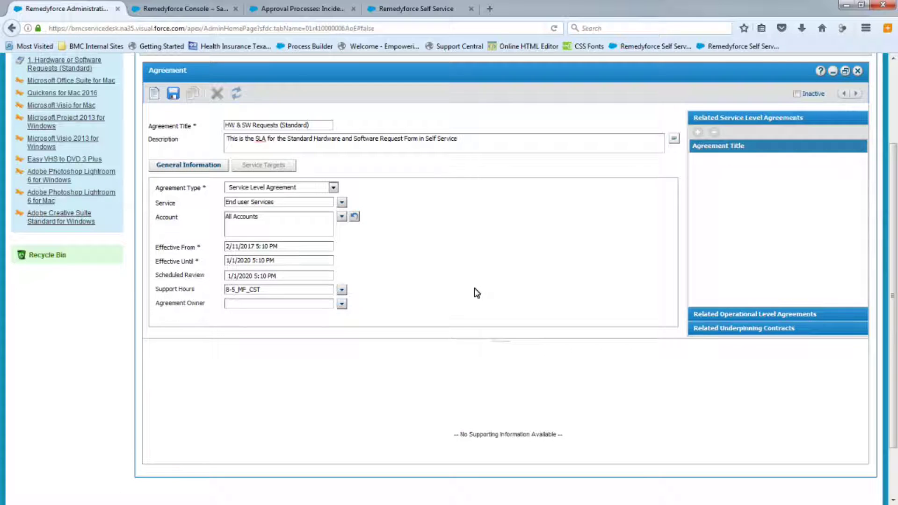
click(342, 303)
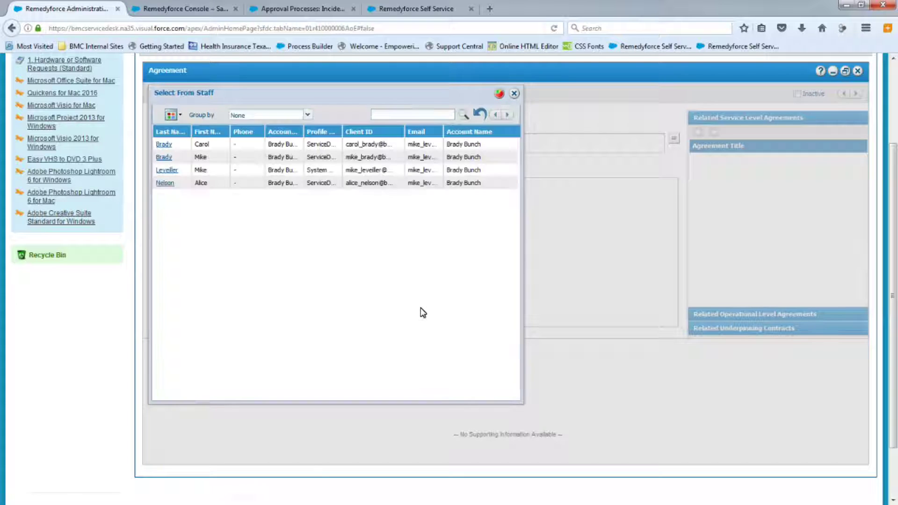
click(163, 145)
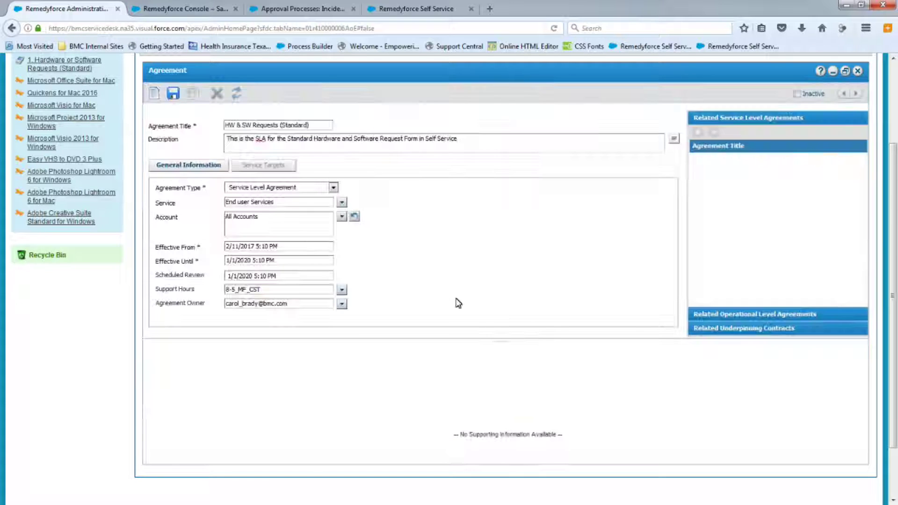
scroll(456, 302, up, 3)
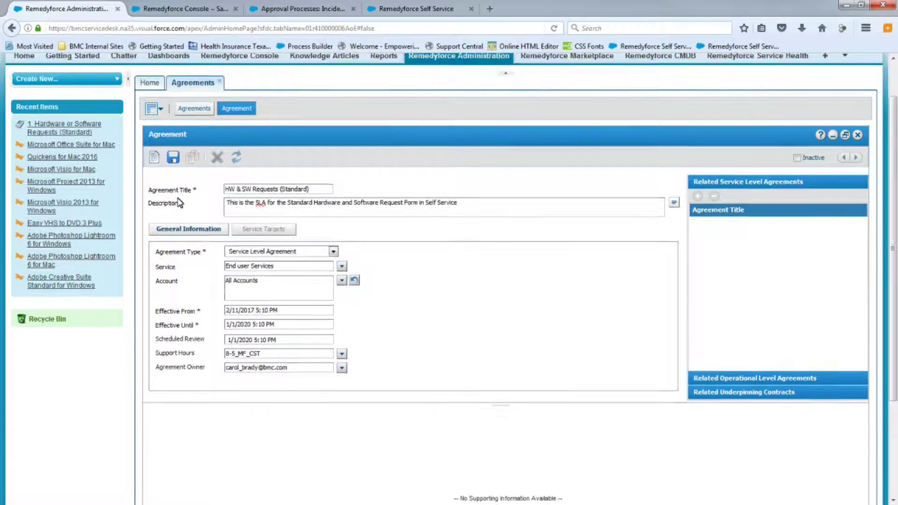
click(173, 157)
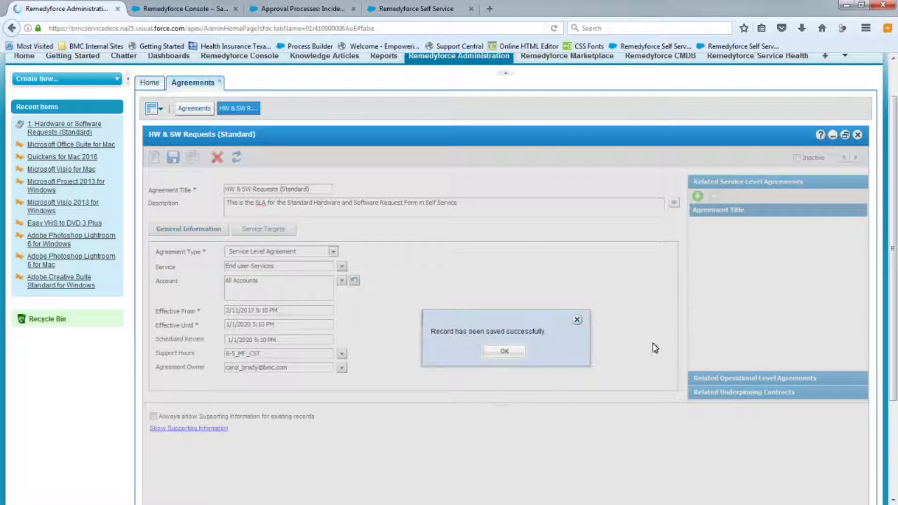
click(506, 351)
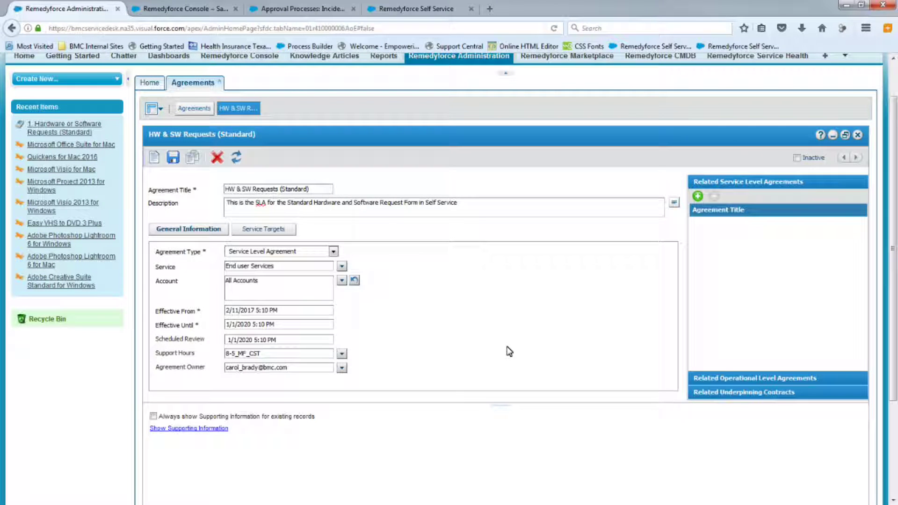
Add a service target titled 'Standard HW/SW Request - 10 days' with its description
click(265, 230)
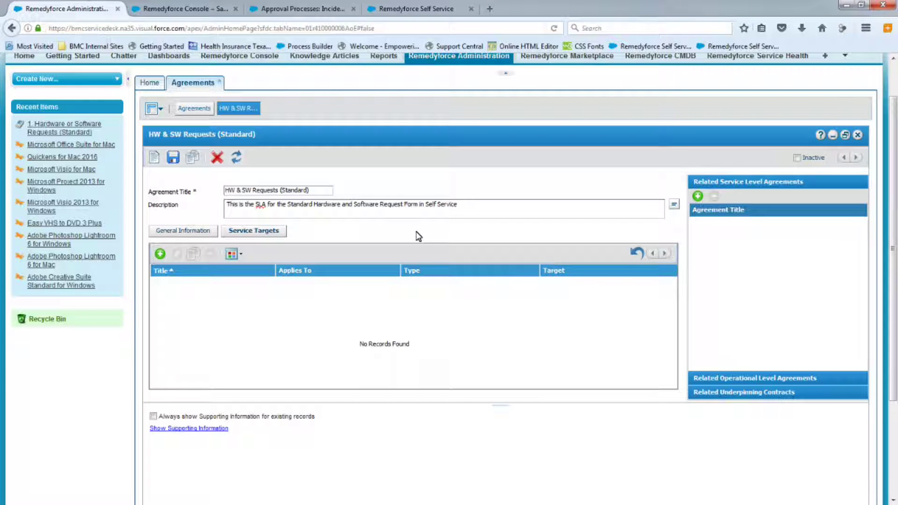
click(160, 255)
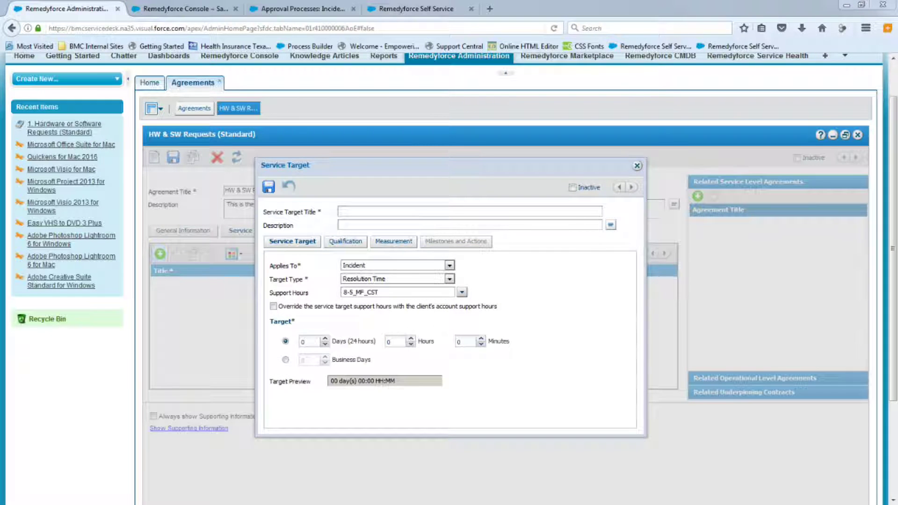
click(345, 215)
text(Standard HW/SW Request - 10 days)
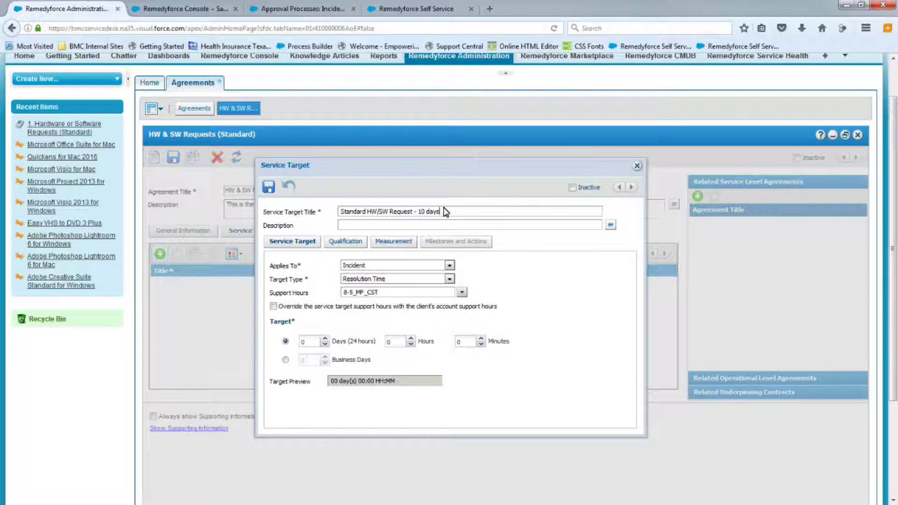
click(349, 226)
text(SLA used for the Standard HW/SW Request)
Set the target to 10 business days and save the service target
click(286, 360)
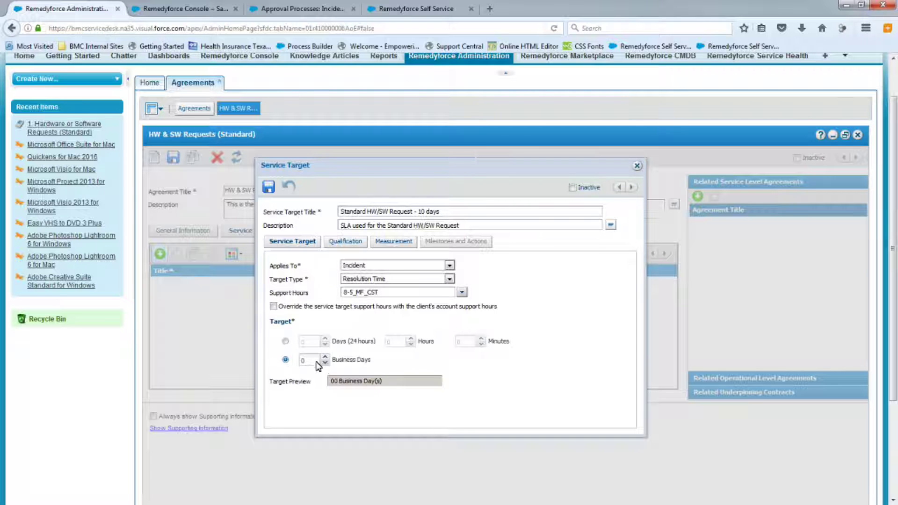
click(325, 357)
click(325, 357)
drag(314, 360, 299, 361)
text(10)
click(462, 321)
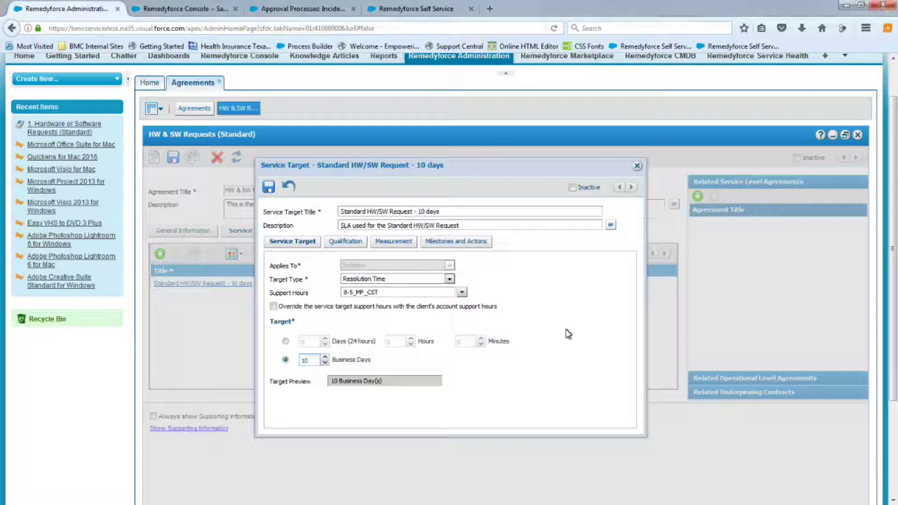
Build the qualification Request Definition = '1. Hardware or Software Requests (Standard)'
click(340, 243)
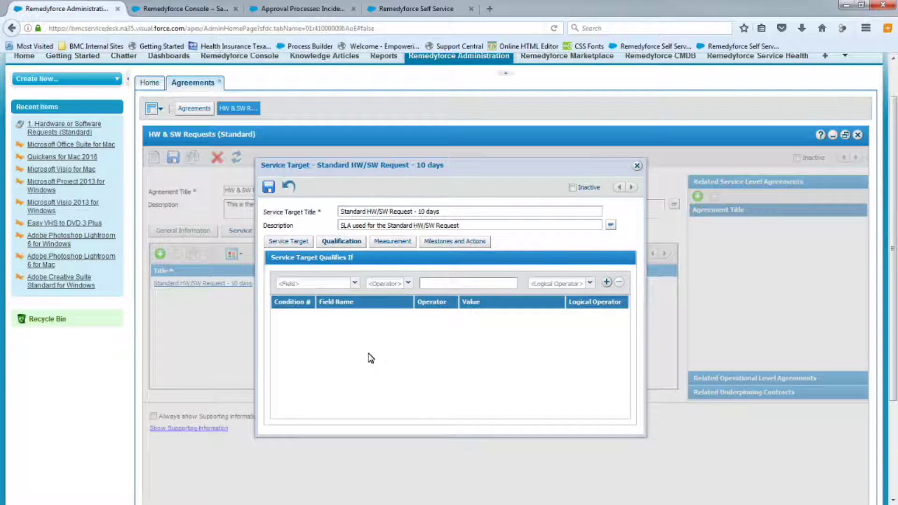
click(354, 283)
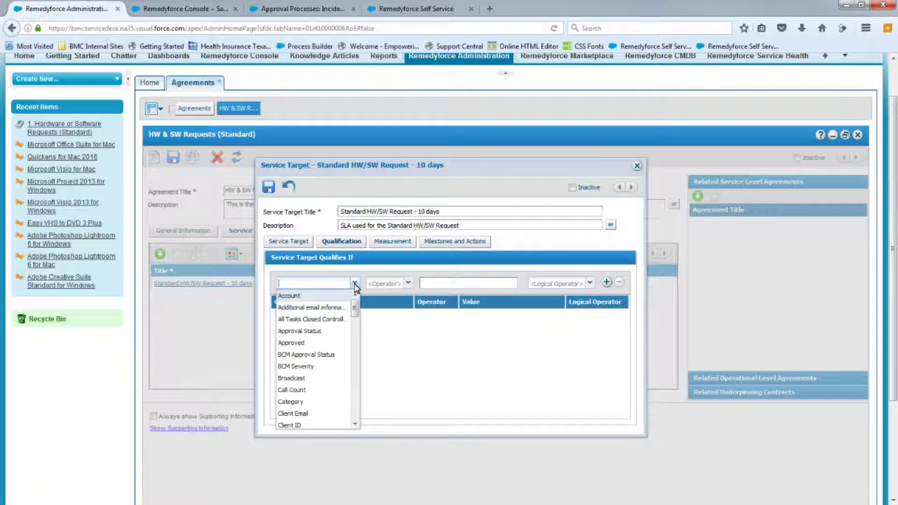
scroll(322, 361, down, 10)
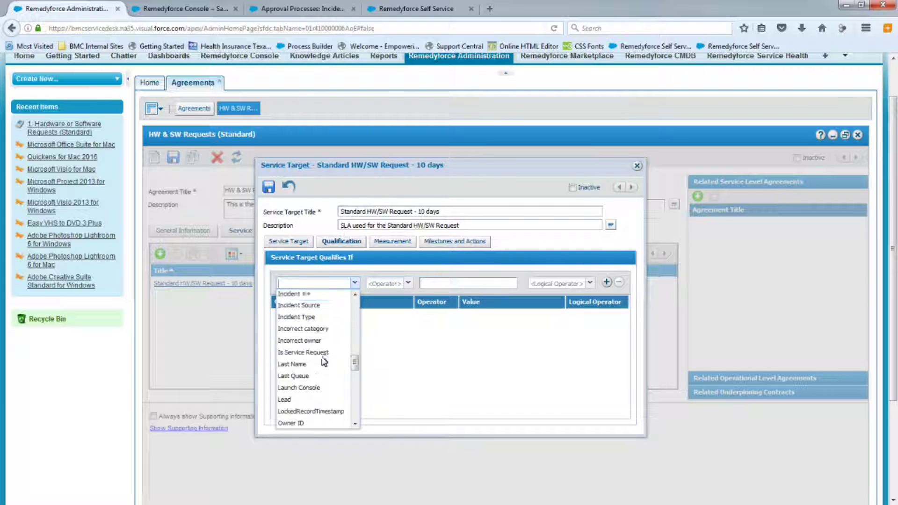
scroll(323, 360, down, 6)
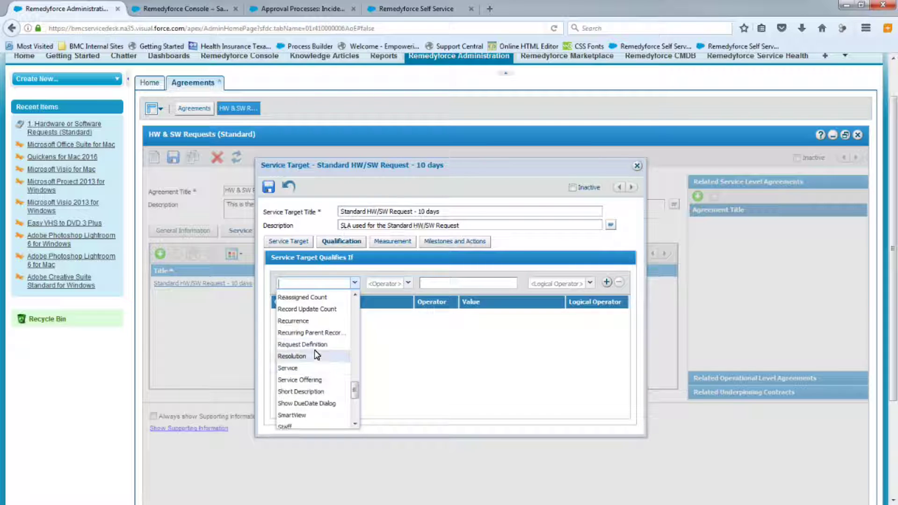
click(311, 345)
click(404, 283)
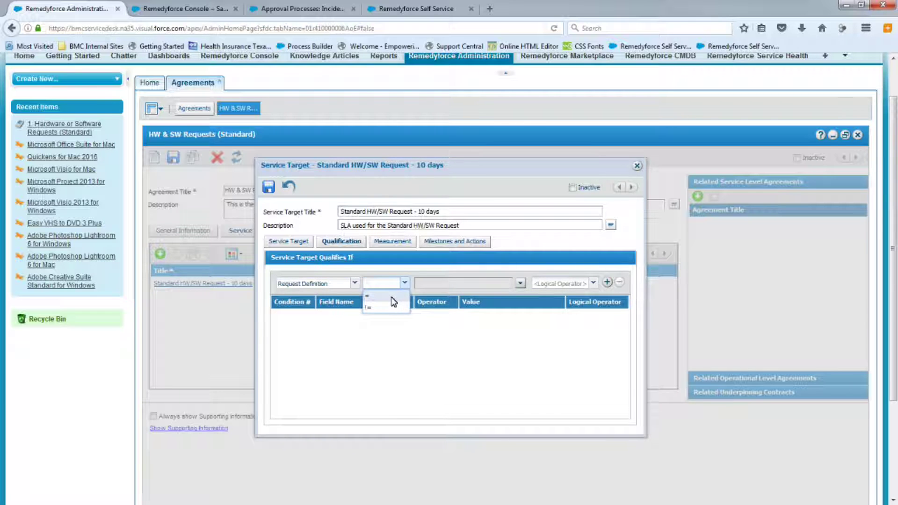
click(391, 297)
click(520, 284)
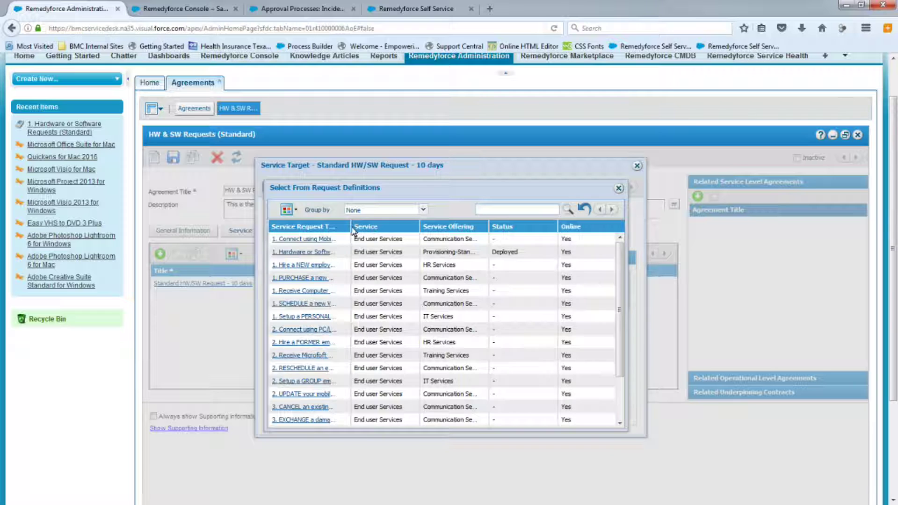
drag(351, 226, 436, 226)
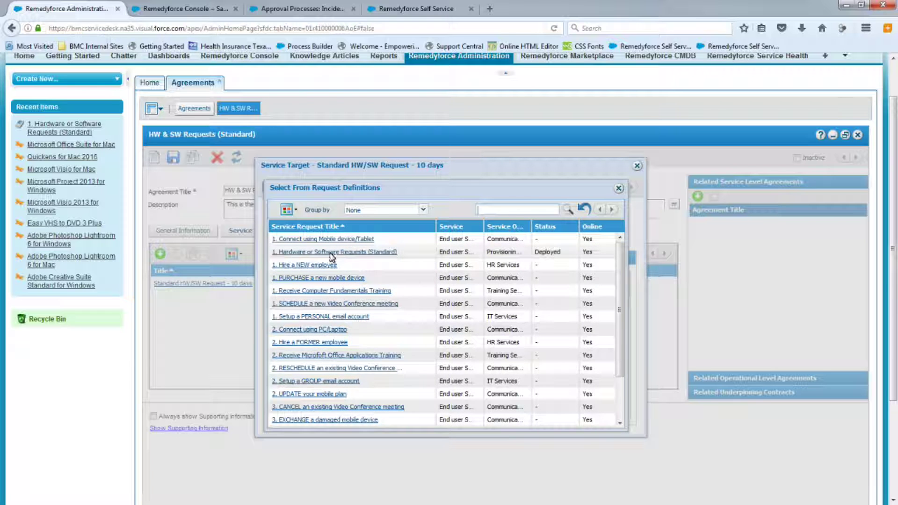
click(359, 253)
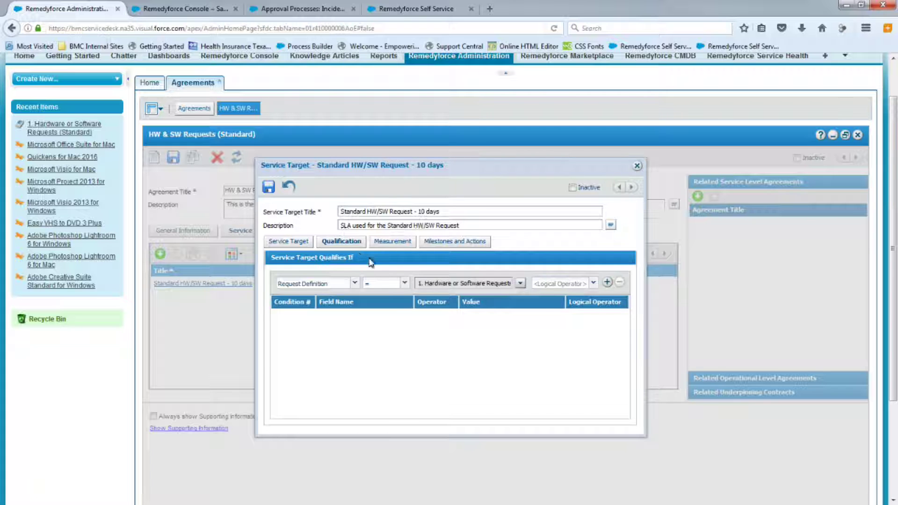
Add the condition with logical operator NONE and save the service target
click(592, 283)
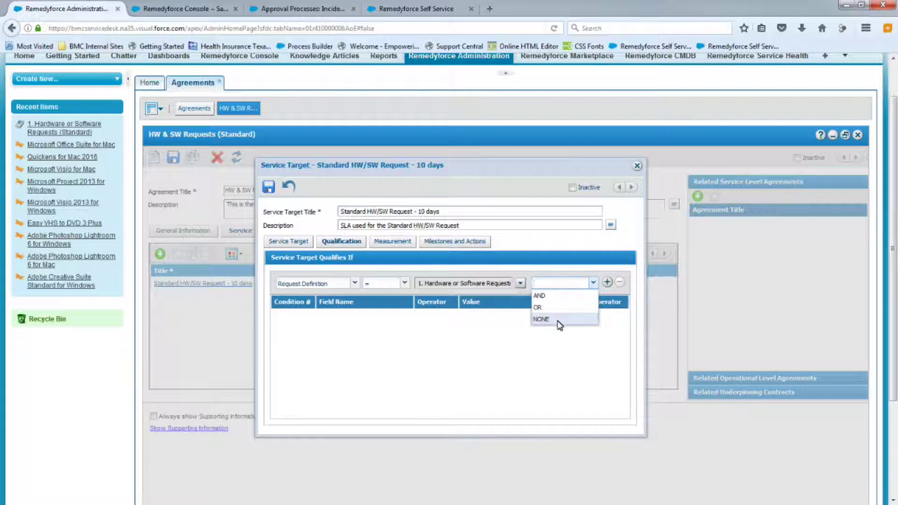
click(560, 319)
click(607, 282)
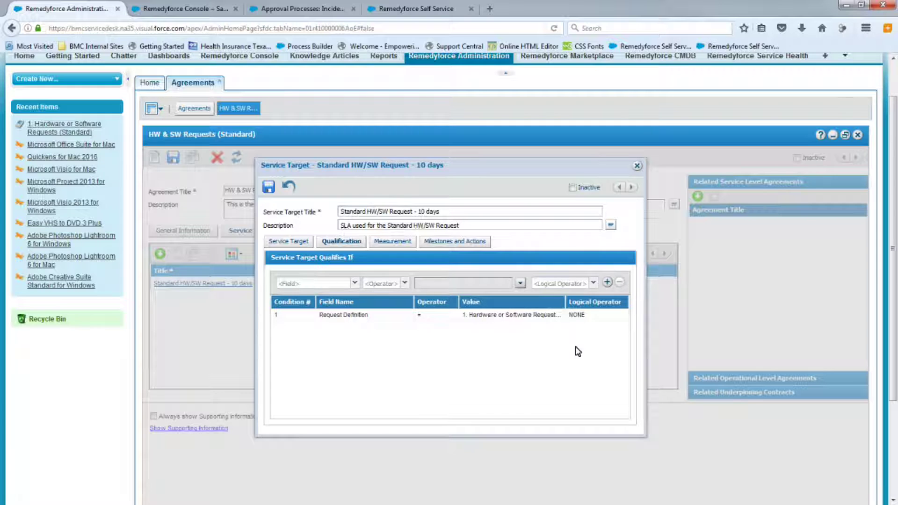
click(269, 186)
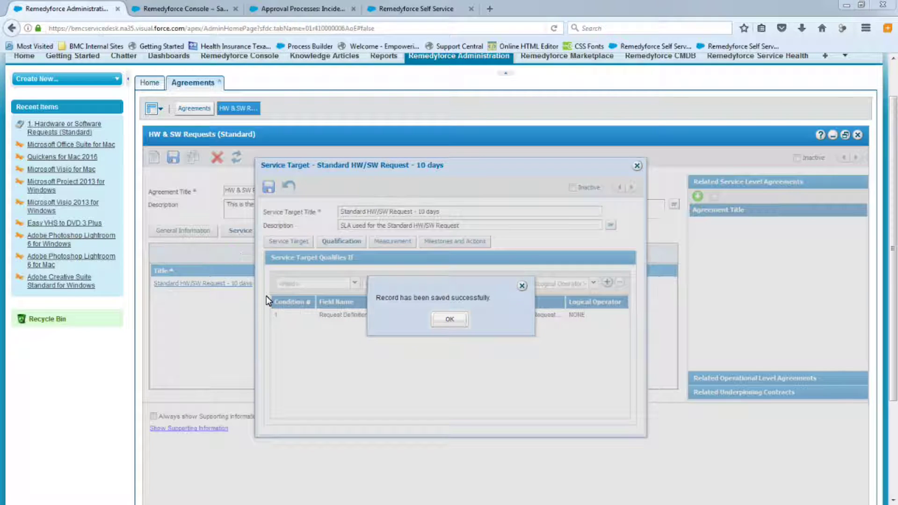
click(449, 320)
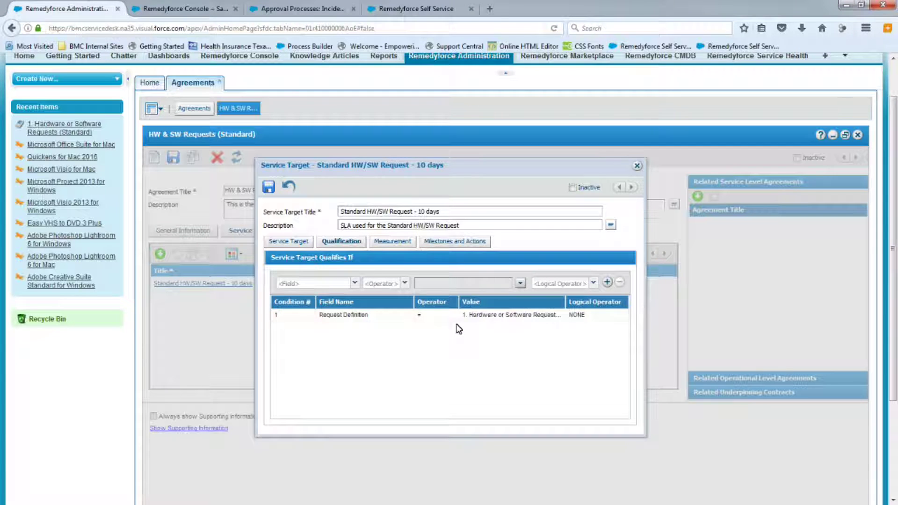
click(392, 241)
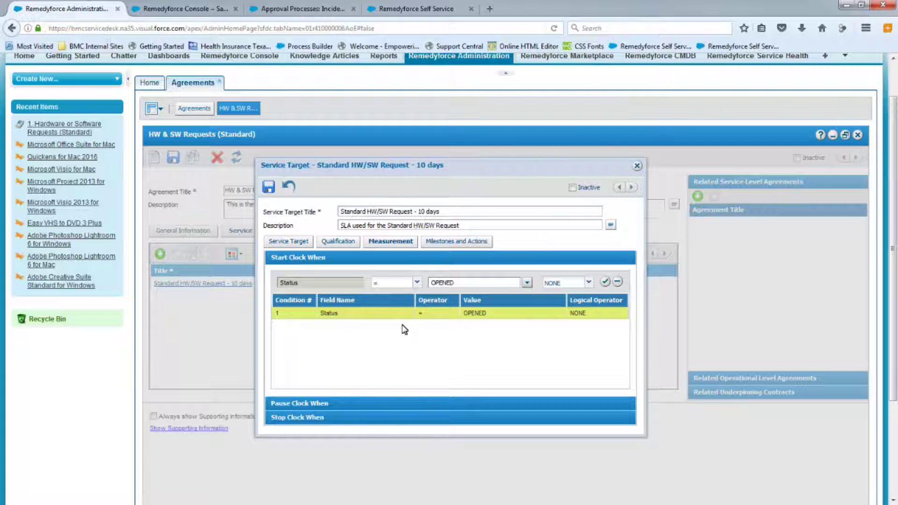
Change the start-clock condition from Status = OPENED to Status = PENDING APPROVAL
click(527, 283)
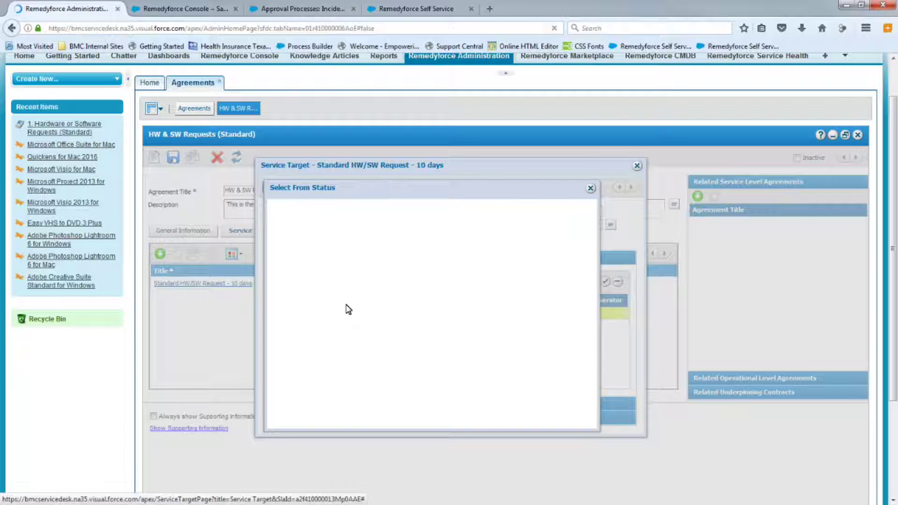
click(304, 329)
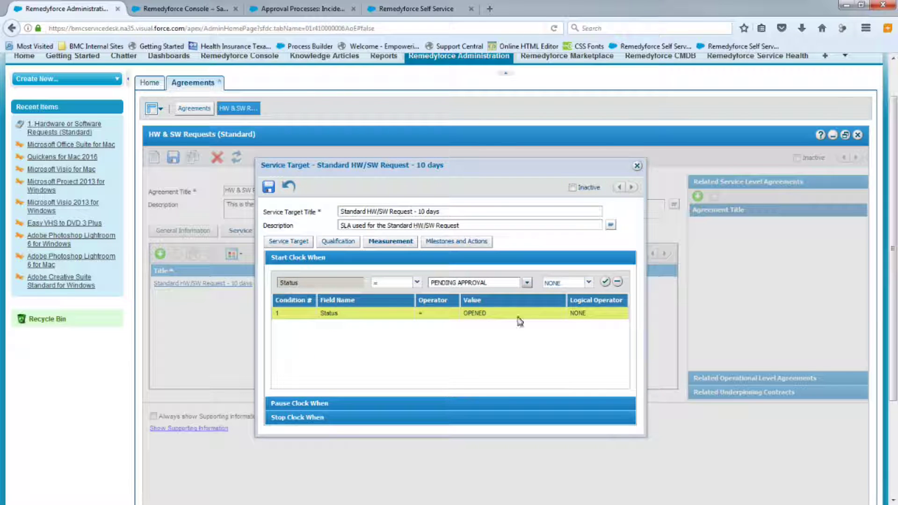
click(606, 282)
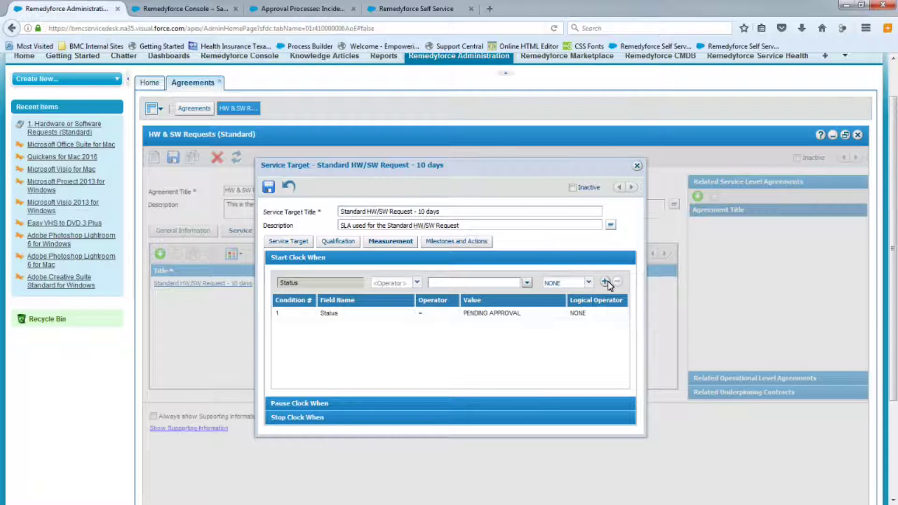
click(321, 403)
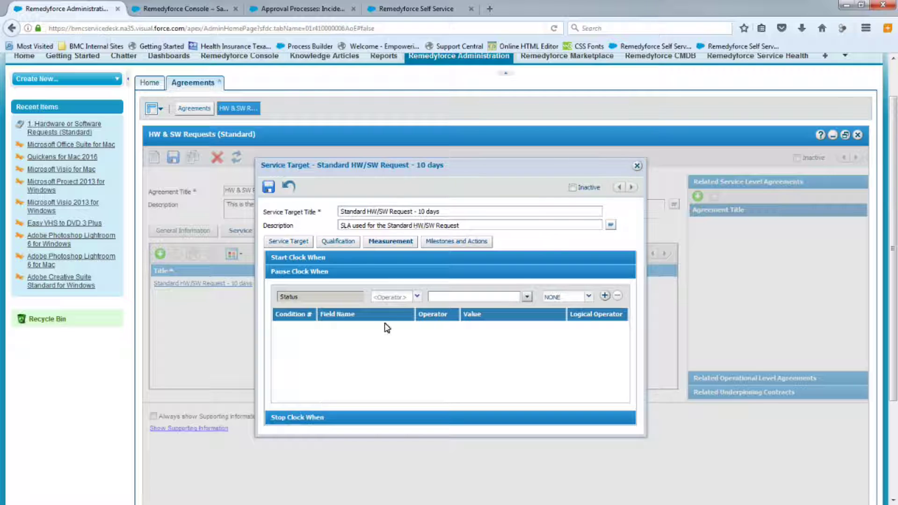
Add the pause-clock condition Status = WAITING FOR CUSTOMER
click(416, 298)
click(399, 310)
click(527, 298)
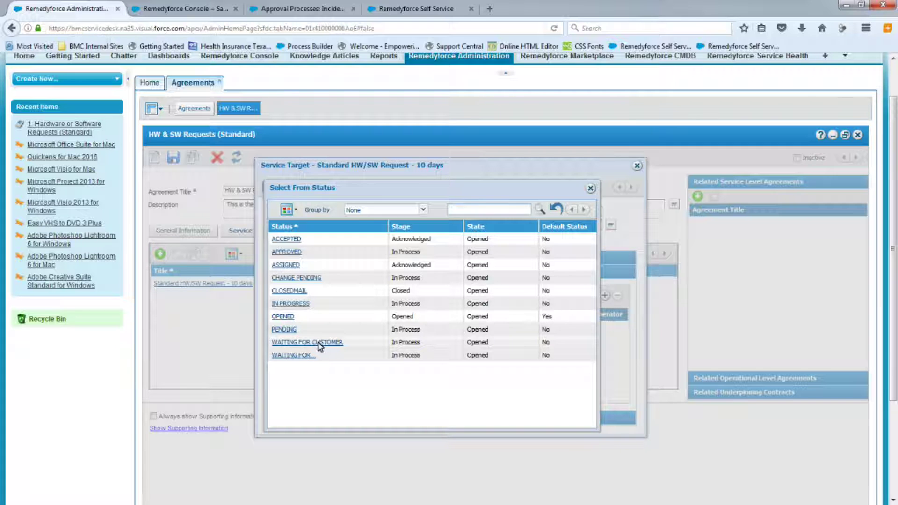
click(320, 344)
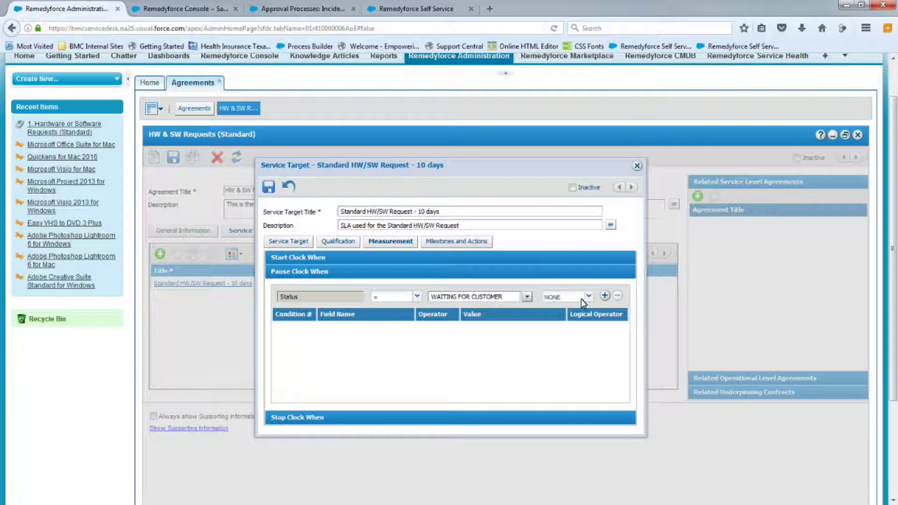
click(606, 296)
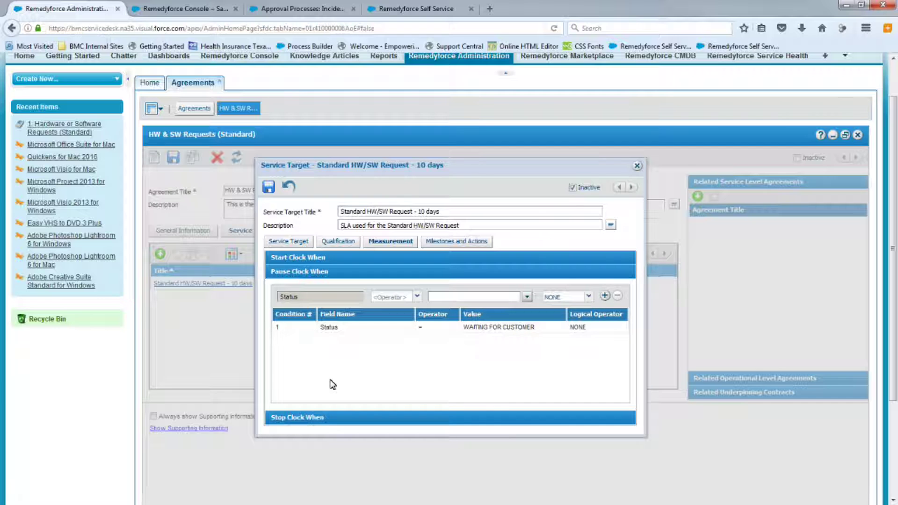
click(305, 419)
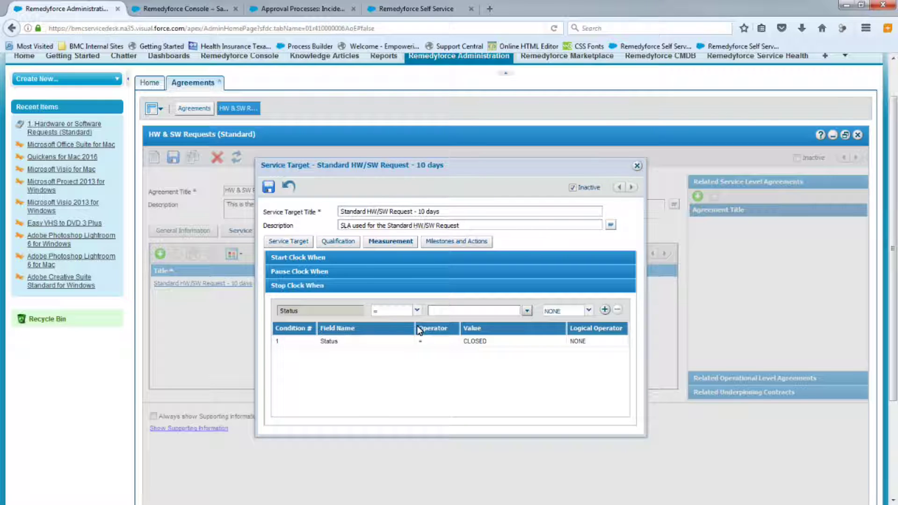
Join the Status = CLOSED stop condition with OR and add Status = COMPLETED with OR
click(594, 342)
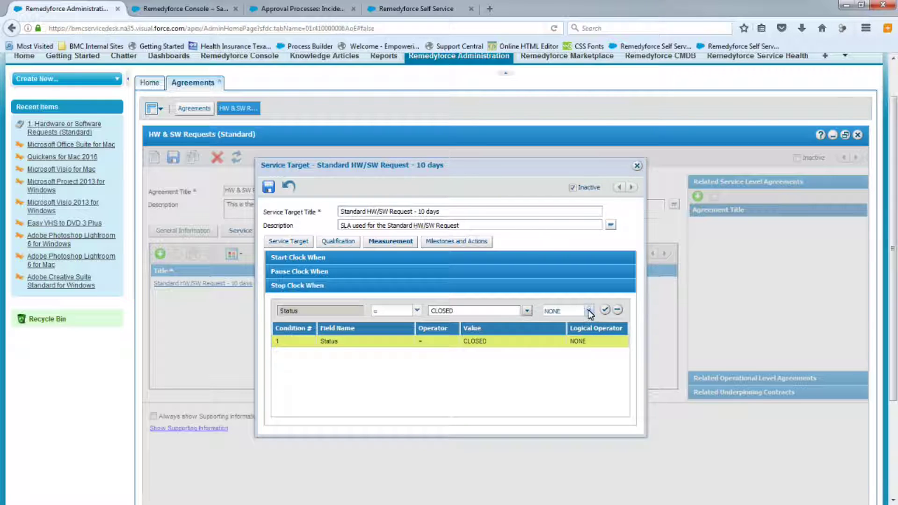
click(588, 310)
click(557, 341)
click(605, 309)
click(417, 311)
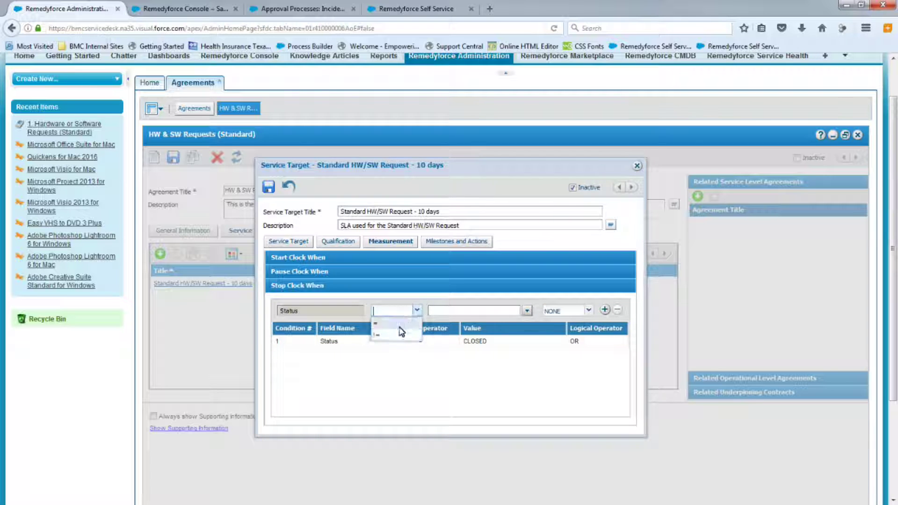
click(386, 328)
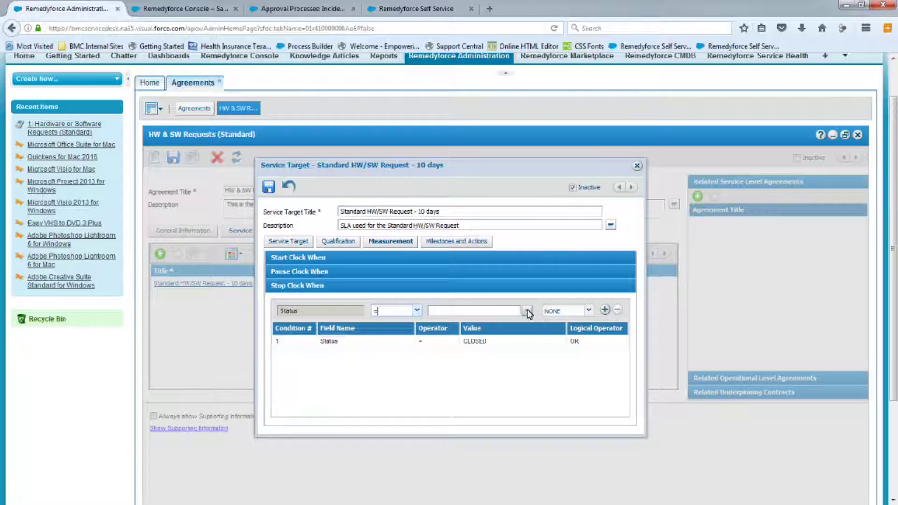
click(527, 310)
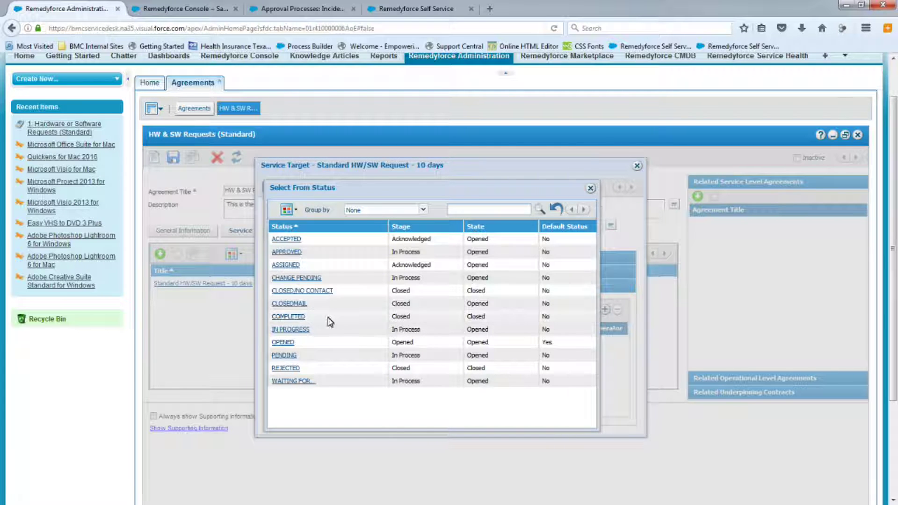
click(299, 317)
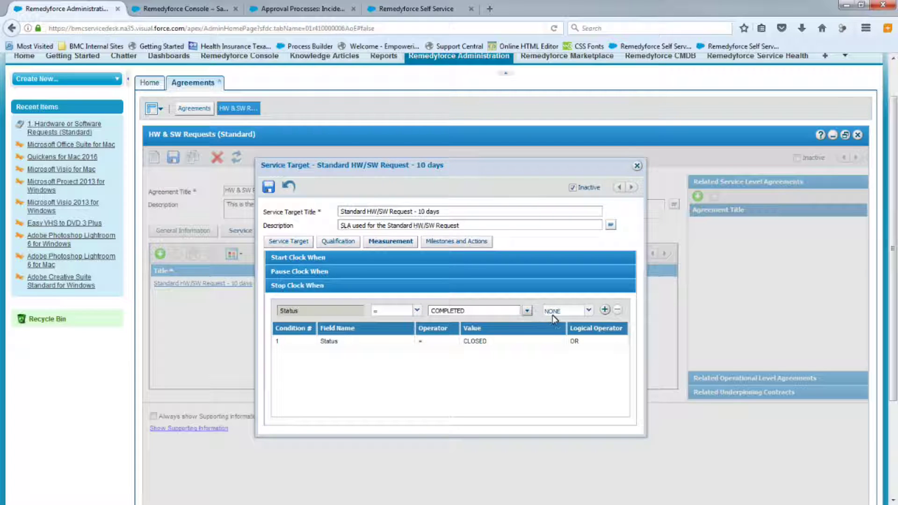
click(587, 311)
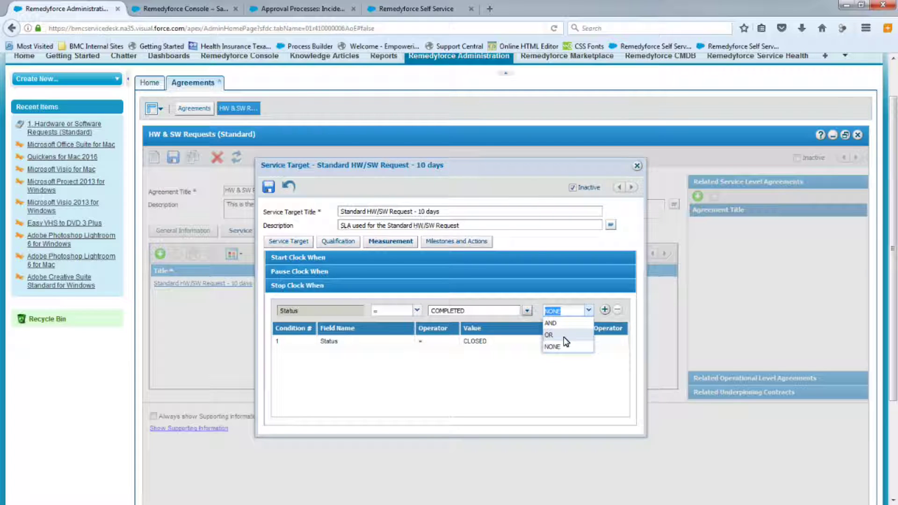
click(568, 333)
click(604, 310)
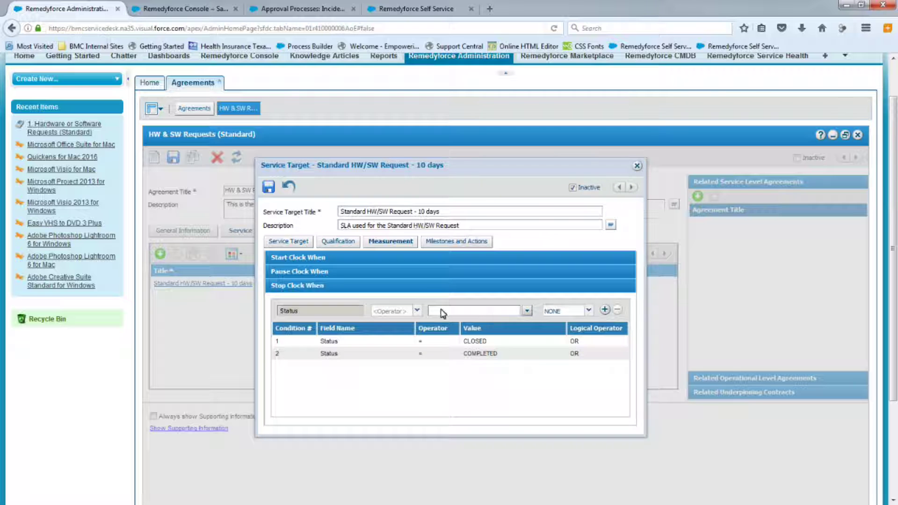
Add Status = REJECTED as a further stop condition and save the service target
click(418, 311)
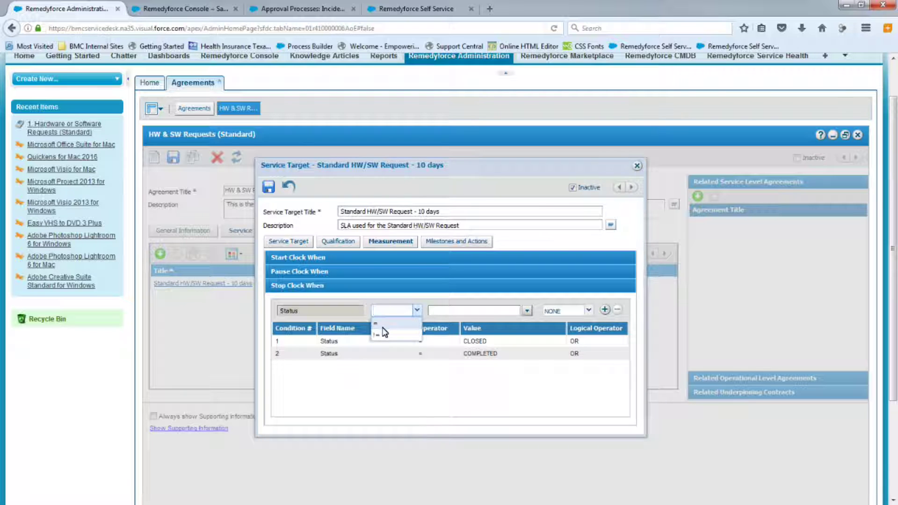
click(380, 320)
click(527, 310)
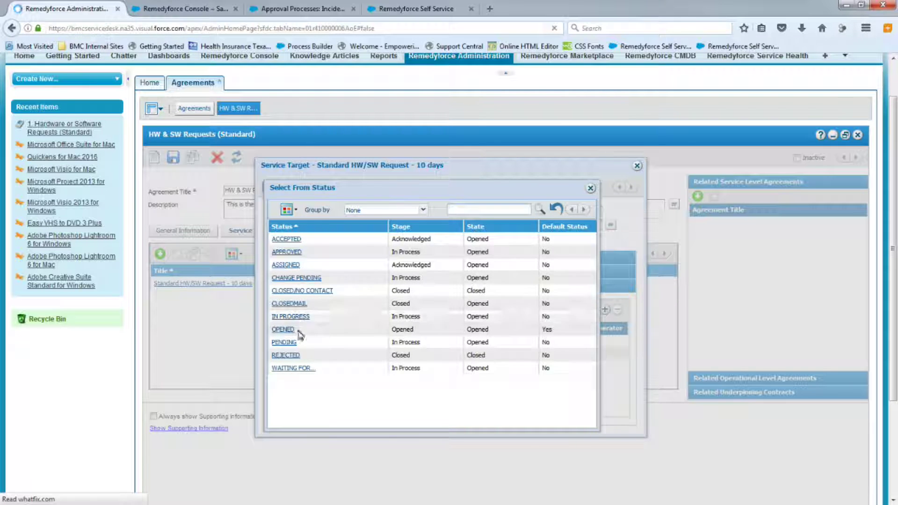
click(287, 356)
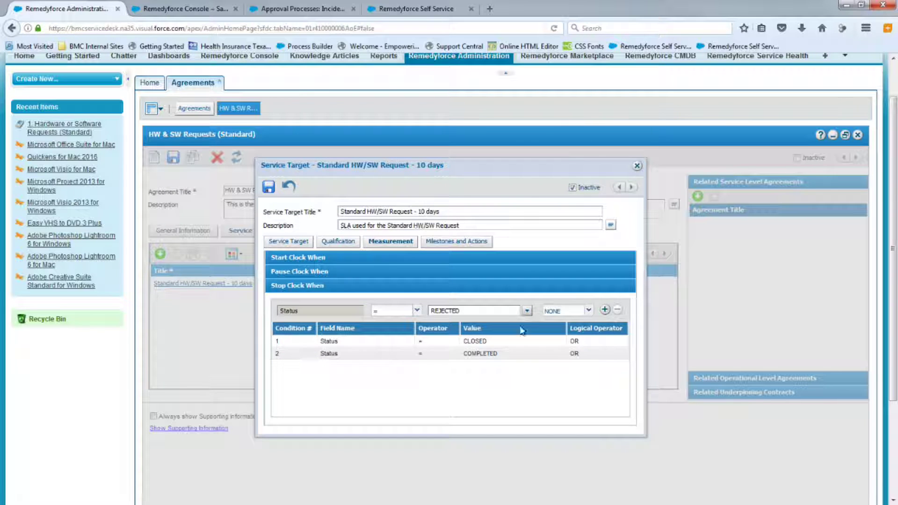
click(605, 310)
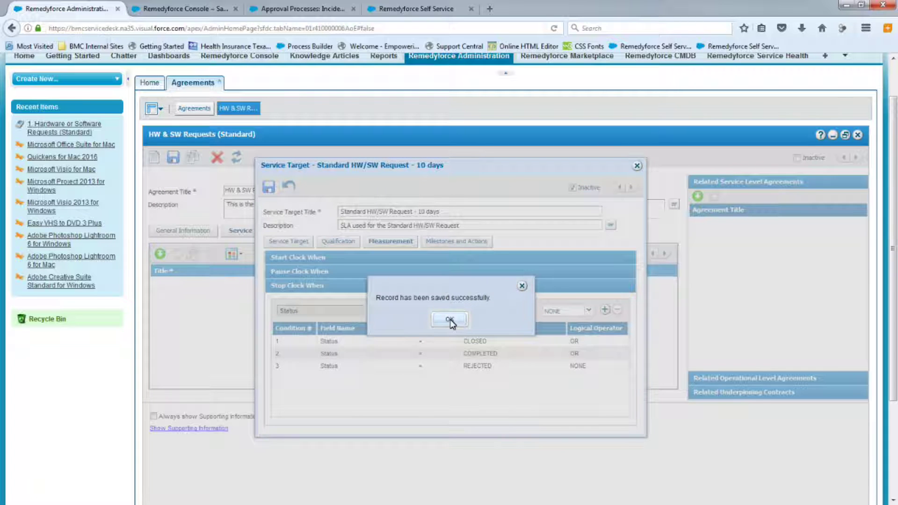
click(450, 319)
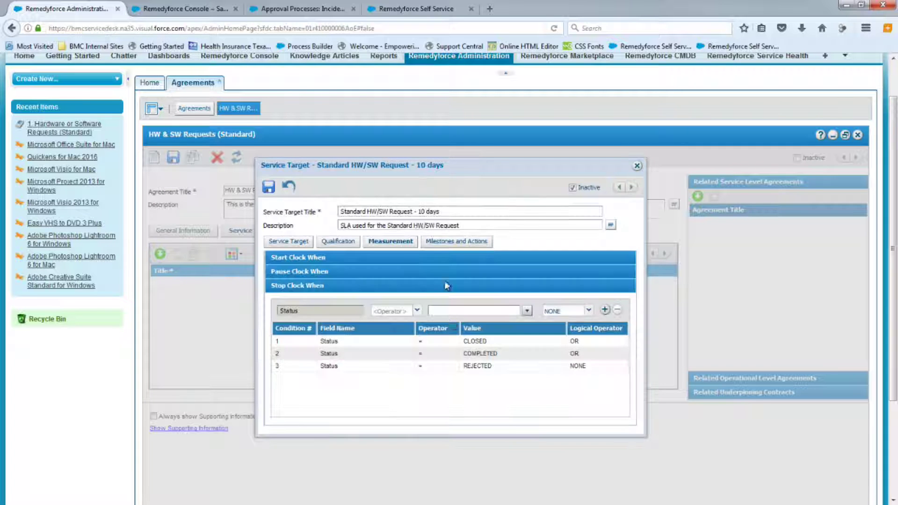
click(448, 242)
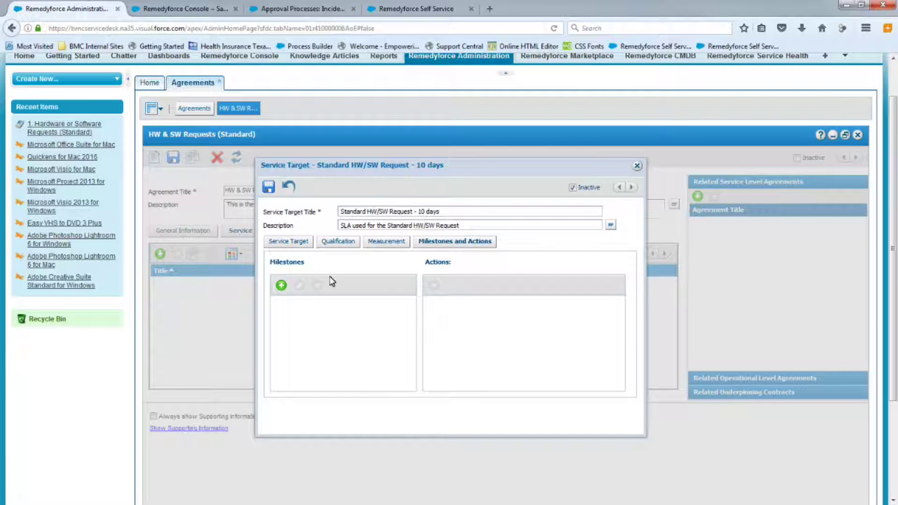
Add a milestone at 50% of time elapsed that sends the Service Request Time Elapsed email
click(281, 286)
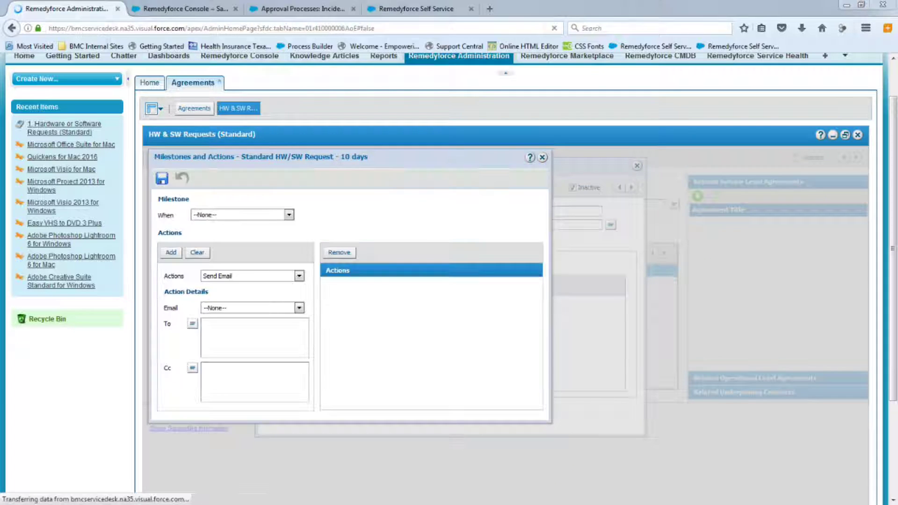
click(288, 215)
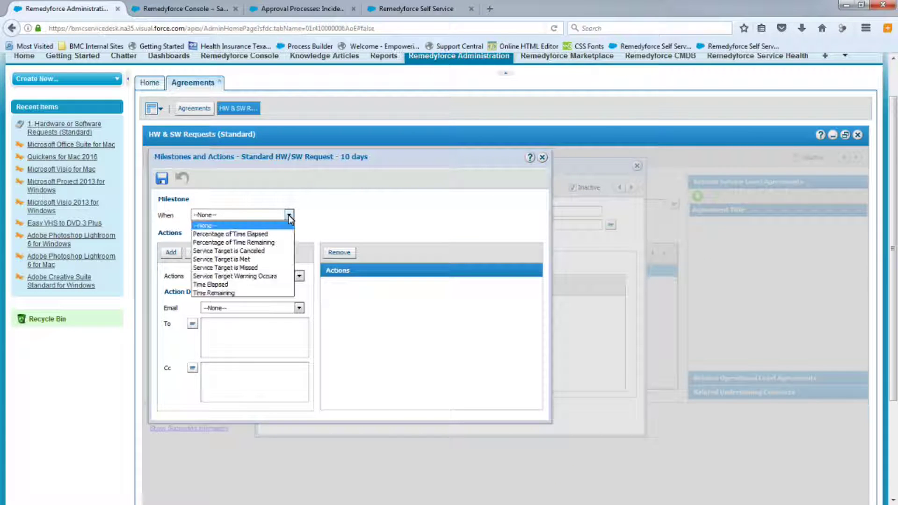
click(260, 234)
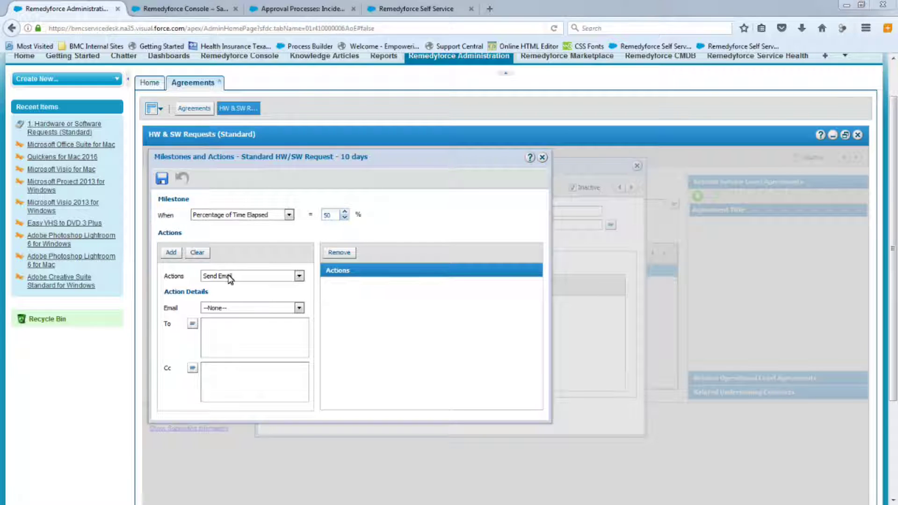
click(299, 308)
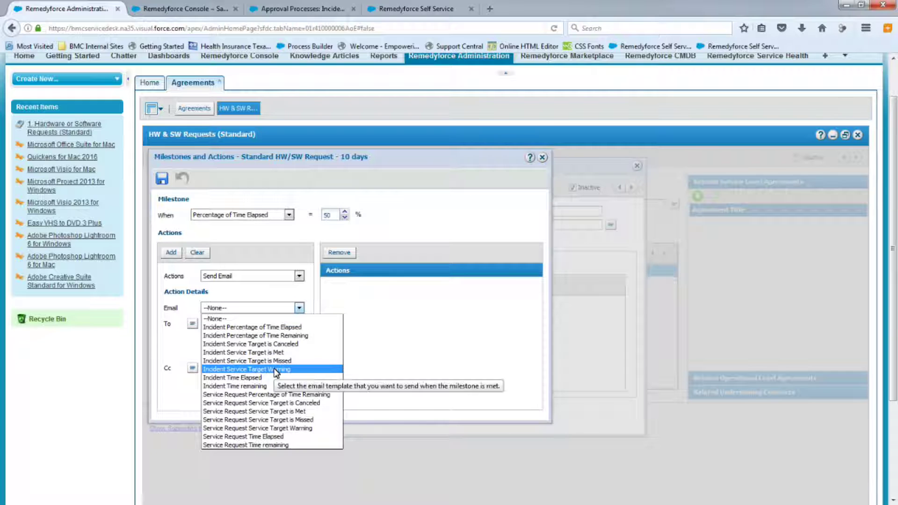
click(276, 436)
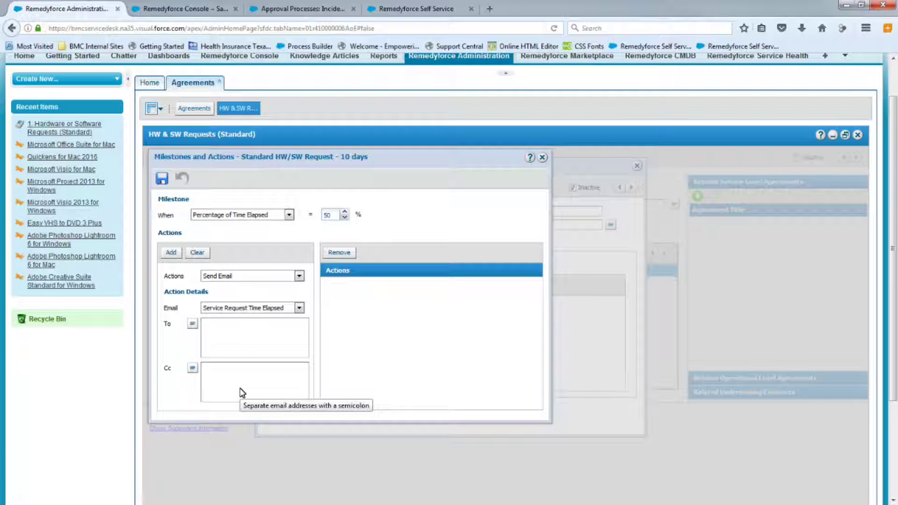
click(193, 324)
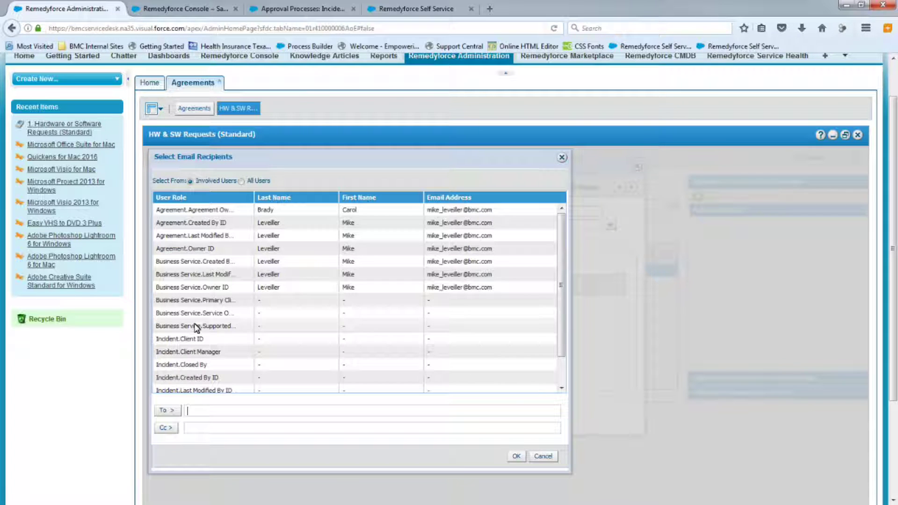
Send the milestone email To the Incident.Owner ID role and add the email action
scroll(209, 326, down, 1)
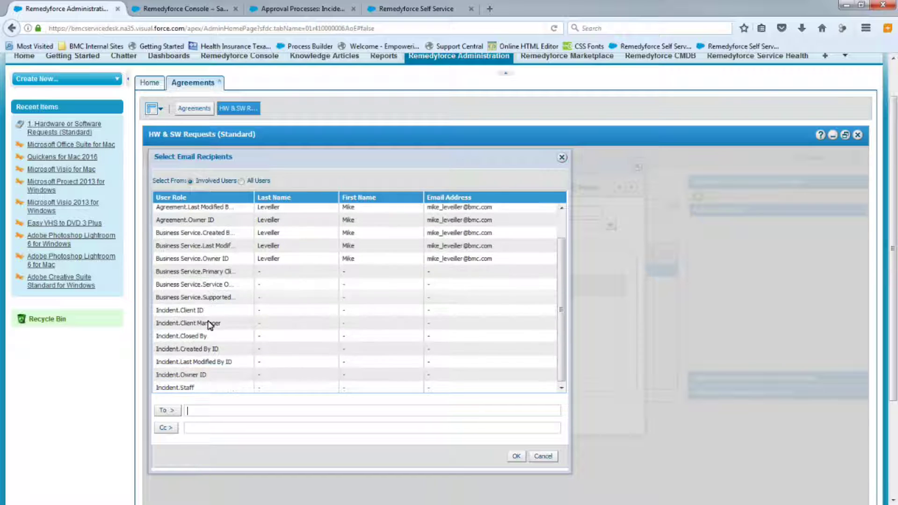
click(189, 375)
click(171, 410)
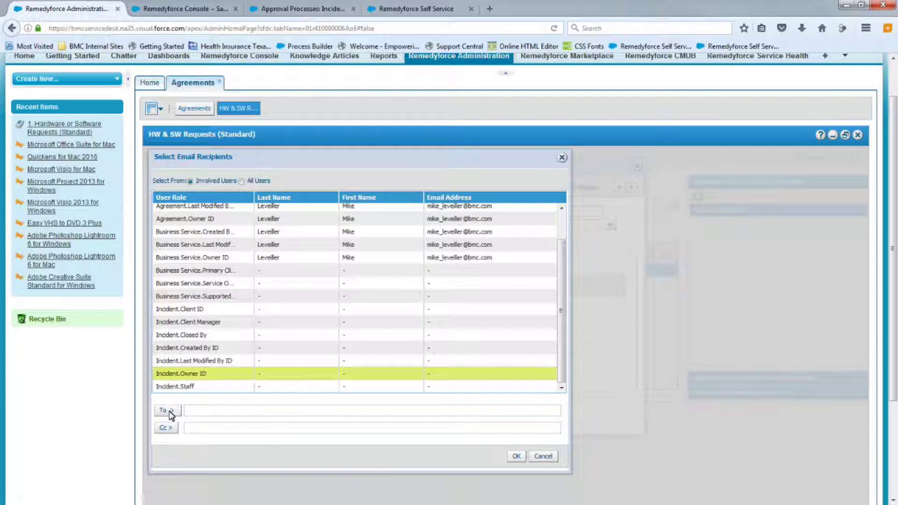
click(516, 457)
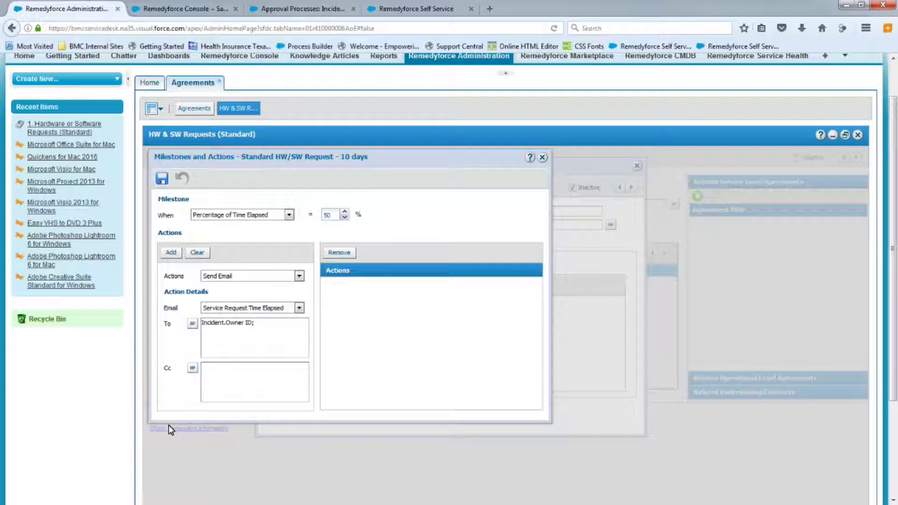
click(170, 253)
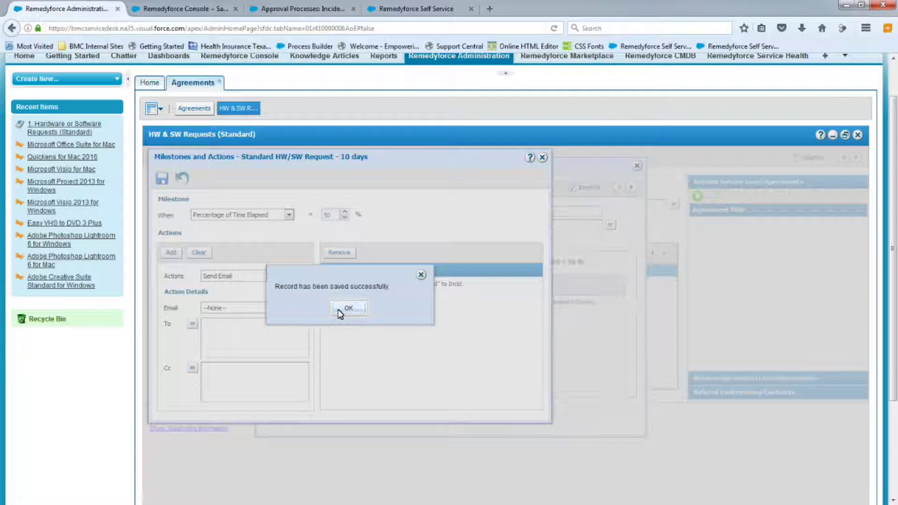
Confirm the milestone save, save the service target, and add another milestone
click(341, 312)
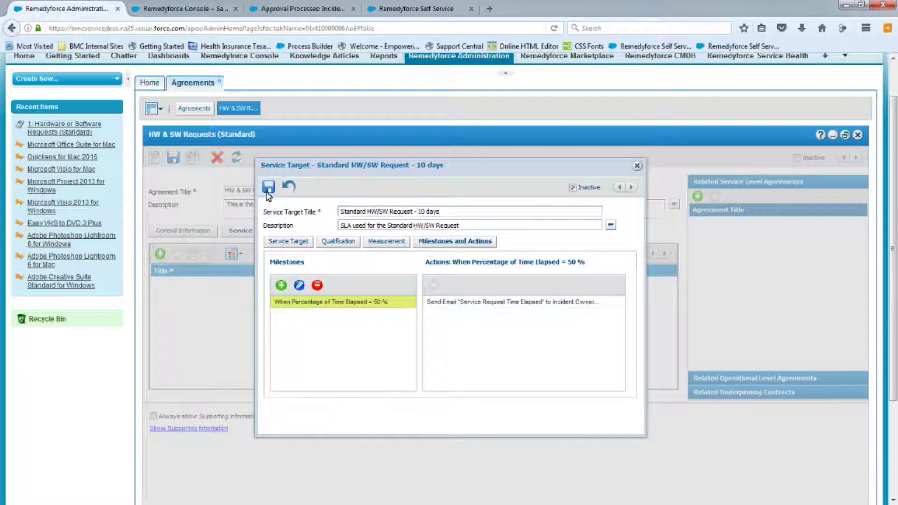
click(268, 188)
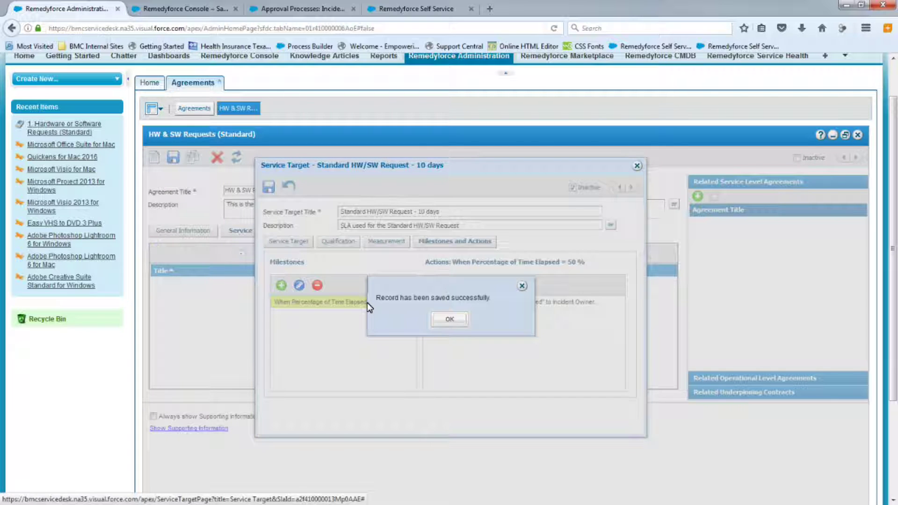
click(450, 320)
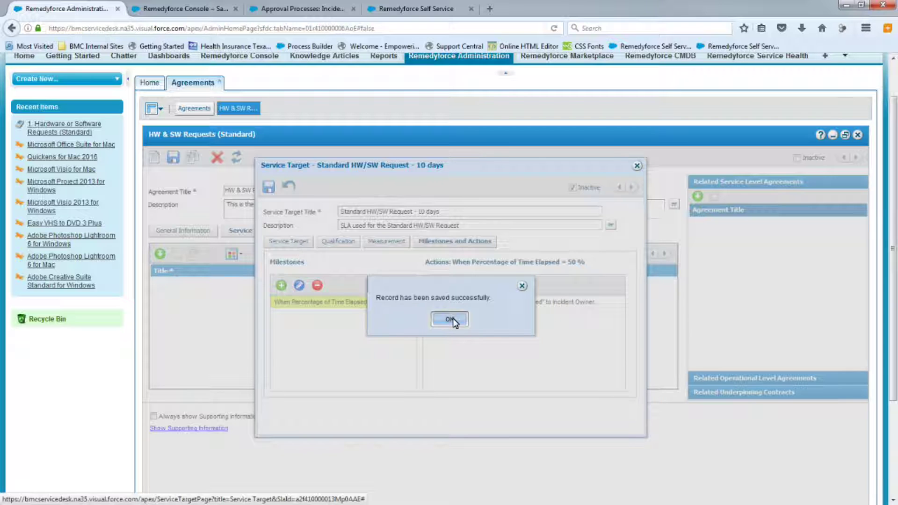
click(281, 286)
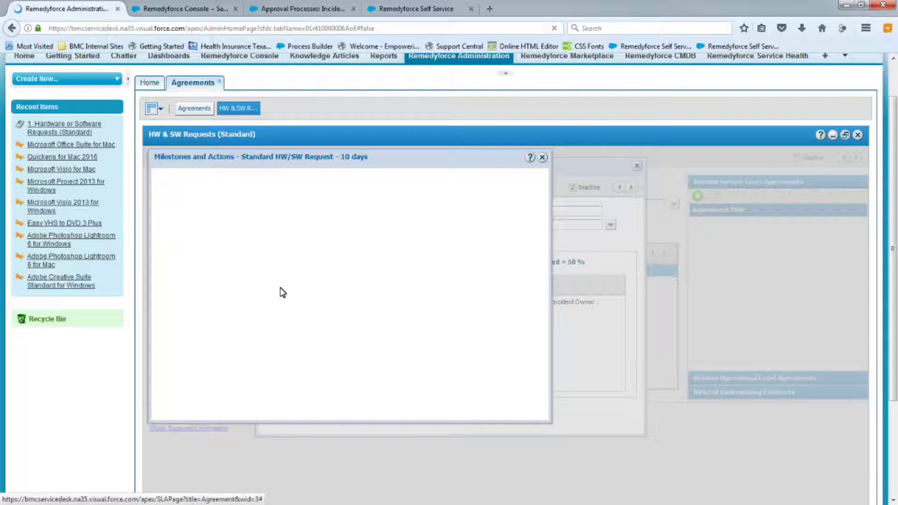
Trigger the second milestone on Service Target is Missed with the Incident Service Target is Missed email template
click(289, 216)
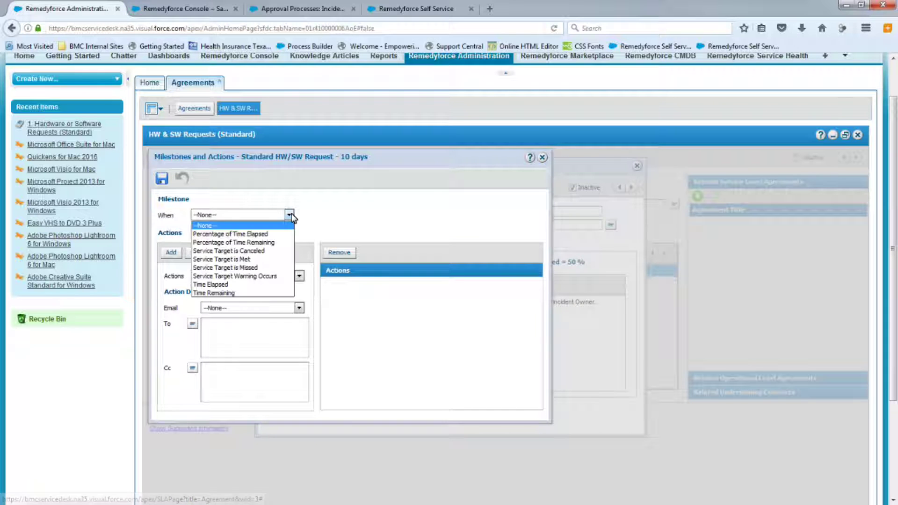
click(257, 269)
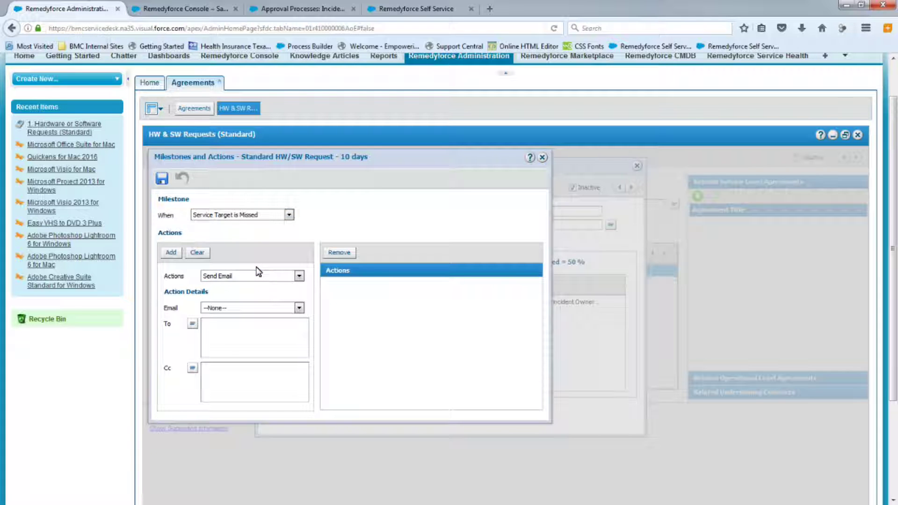
click(298, 308)
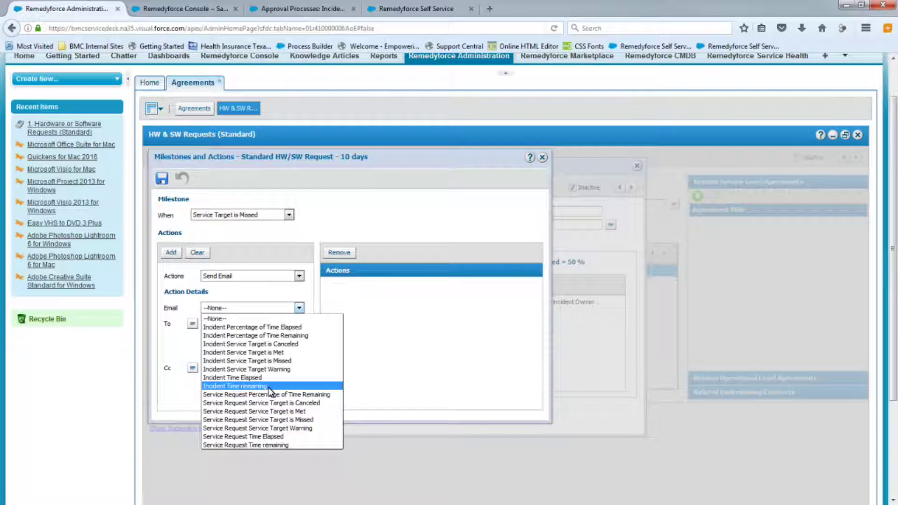
click(283, 361)
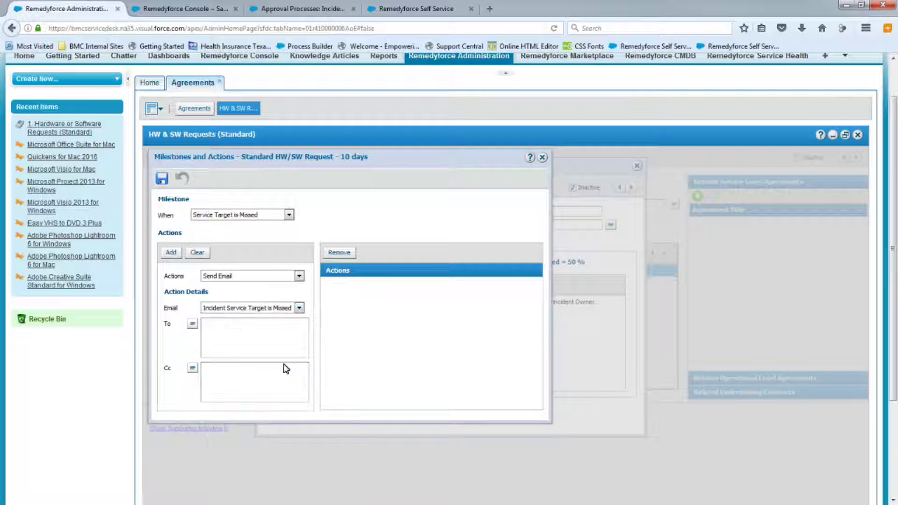
click(192, 323)
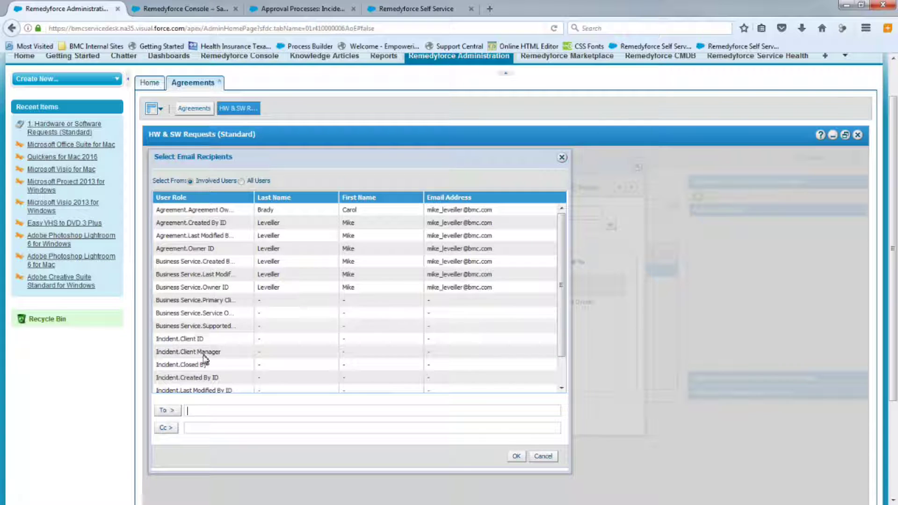
Add Incident.Owner ID as the To recipient and Agreement.Owner ID as Cc
scroll(213, 381, down, 1)
click(214, 373)
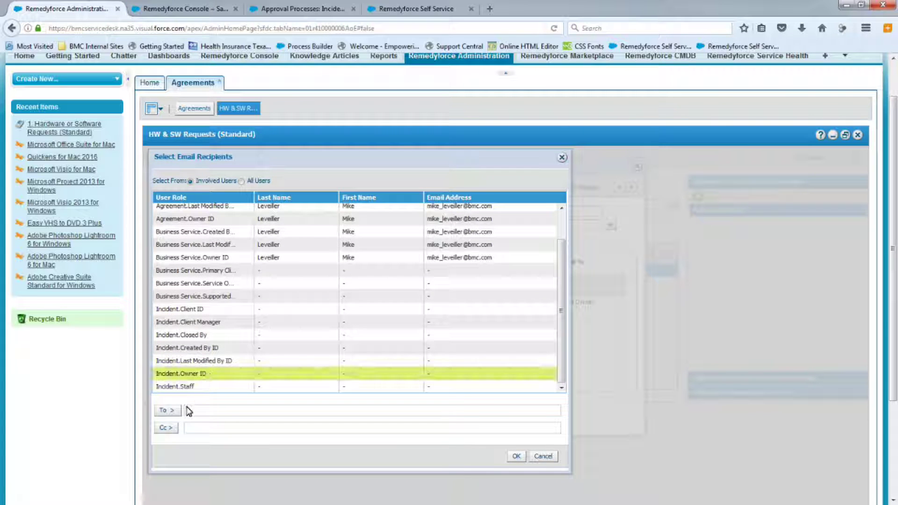
click(167, 410)
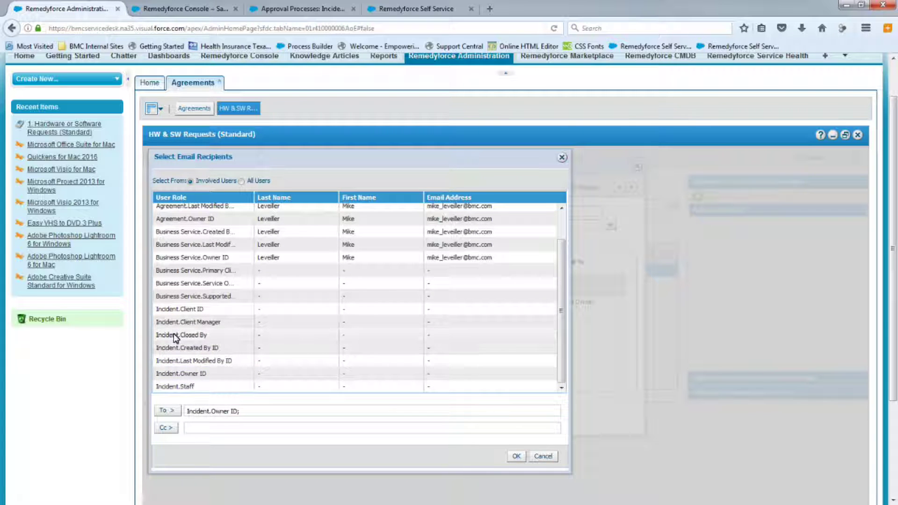
scroll(177, 339, up, 2)
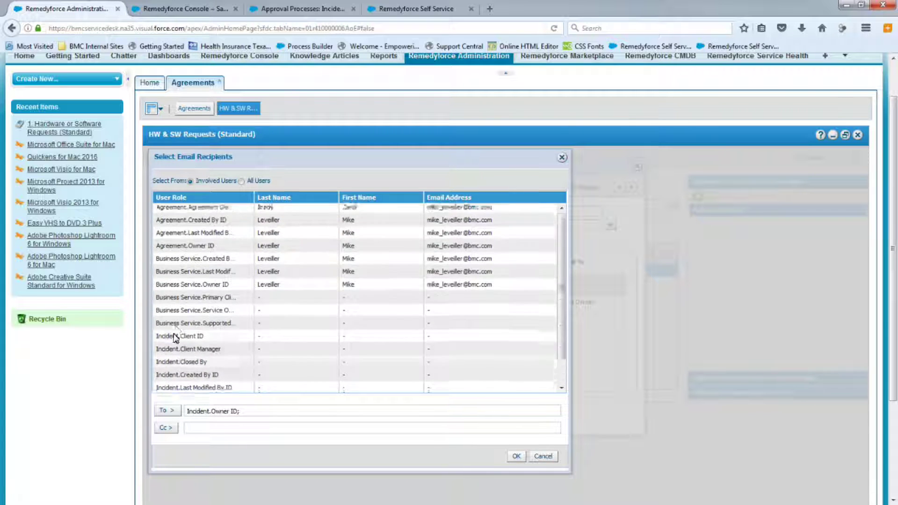
click(182, 253)
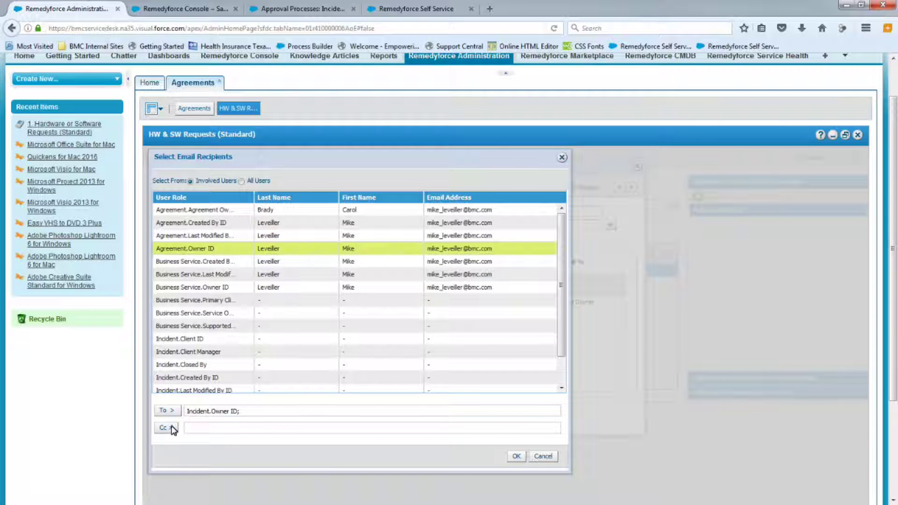
click(169, 427)
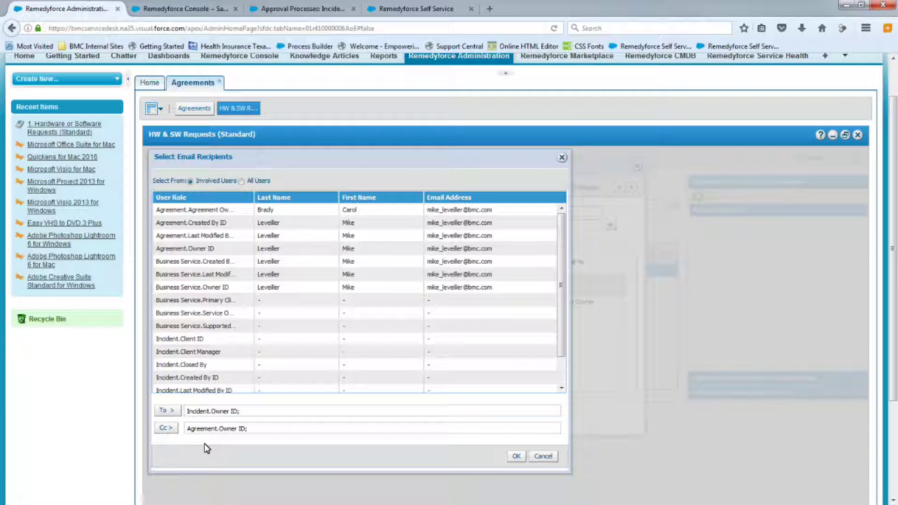
click(517, 458)
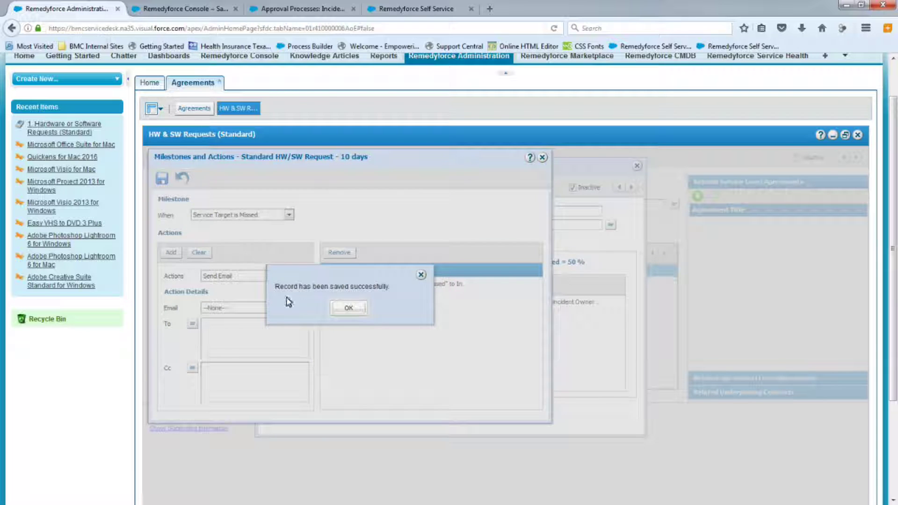
Dismiss the milestone save confirmation and review the missed-target milestone's actions
click(348, 309)
click(542, 157)
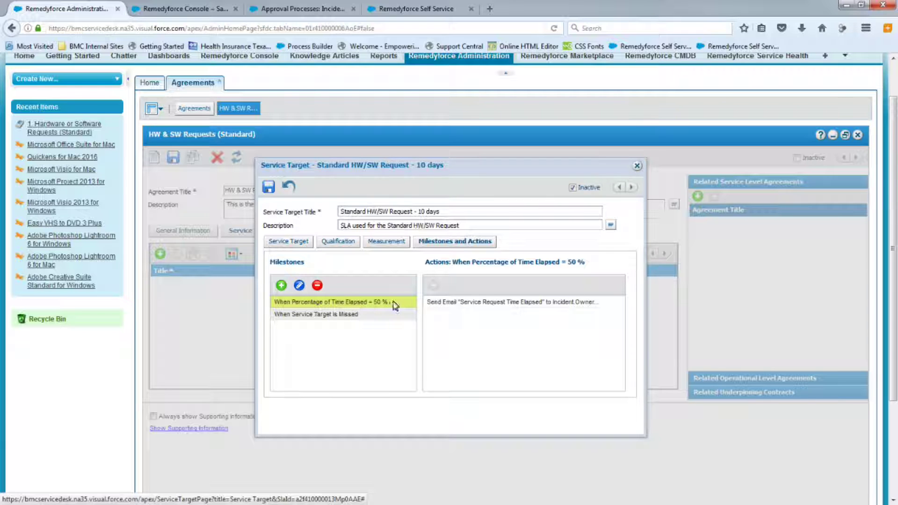
click(318, 315)
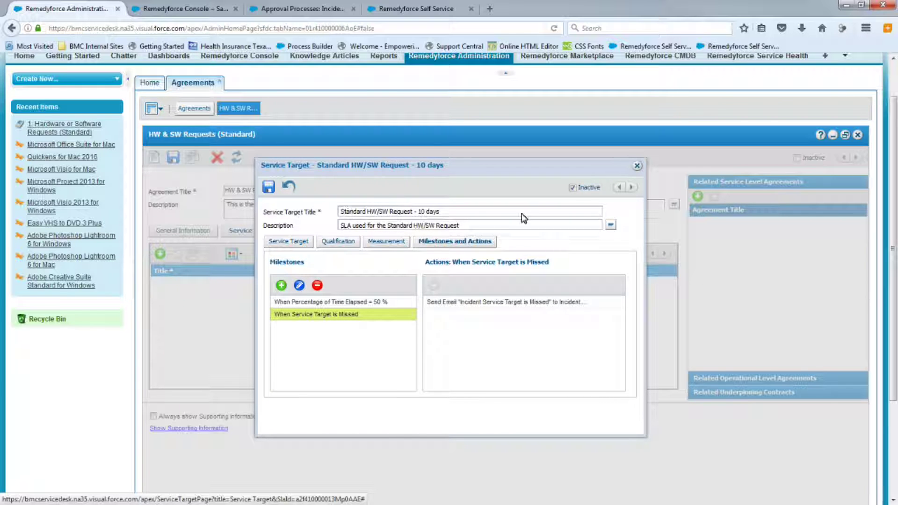
Uncheck Inactive, save the Standard HW/SW Request - 10 days service target, and close it
click(572, 187)
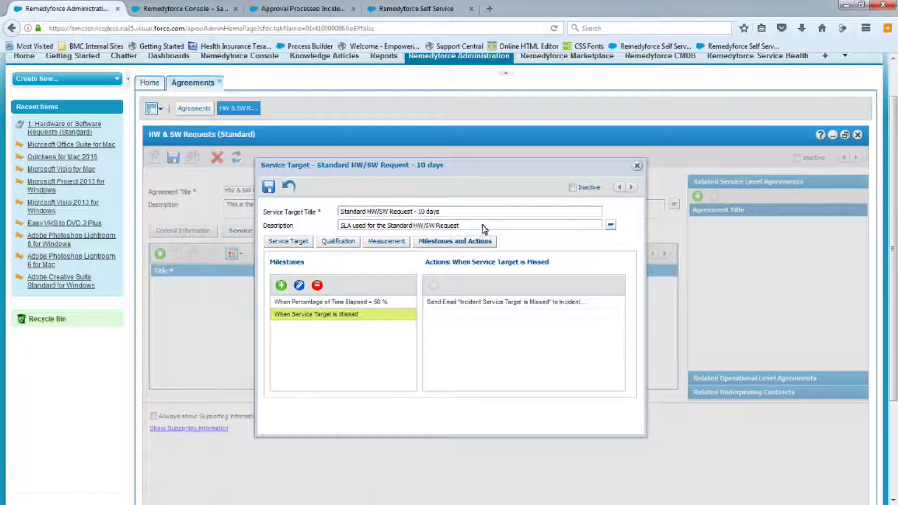
click(269, 187)
click(450, 320)
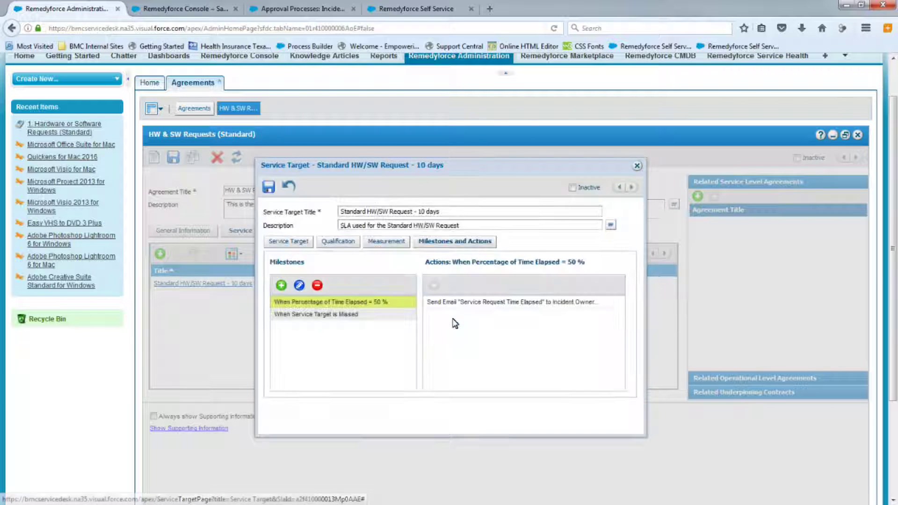
click(637, 165)
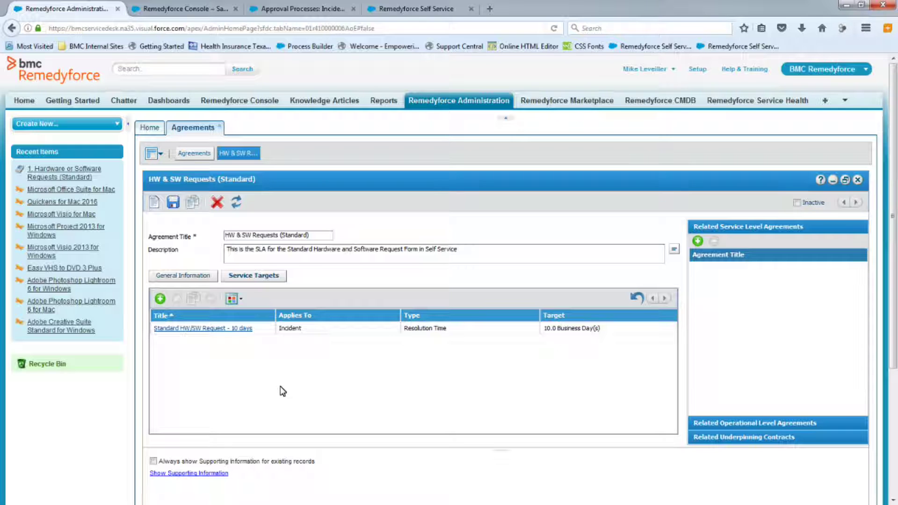
Stop and then start the Milestone Processor under General Application Settings
click(151, 131)
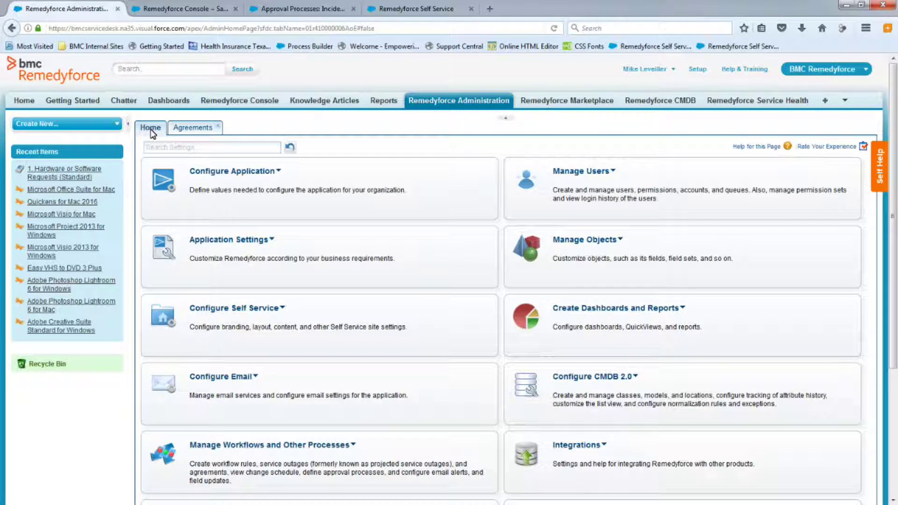
click(255, 243)
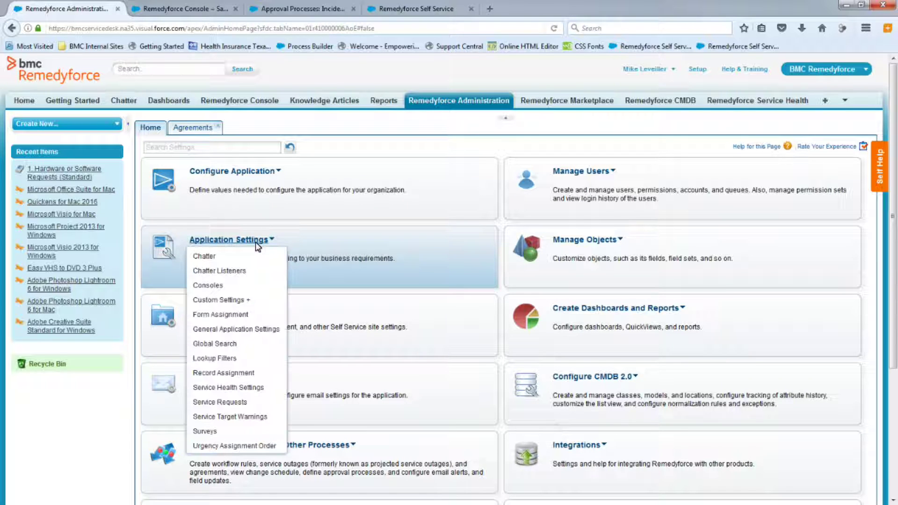
click(243, 333)
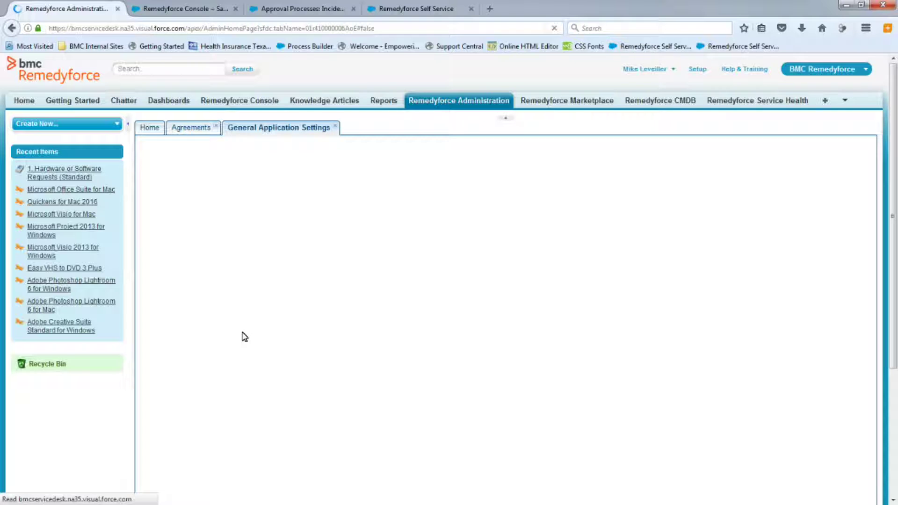
scroll(548, 315, down, 6)
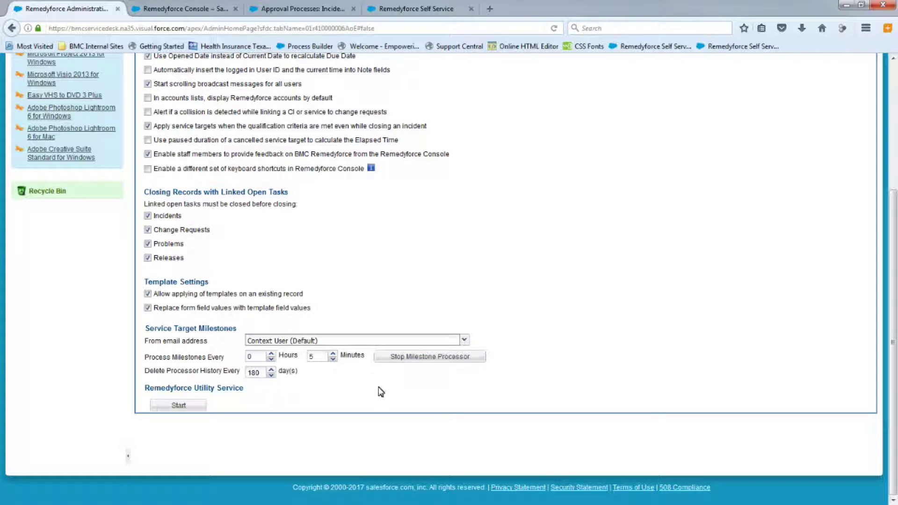
click(410, 357)
click(396, 358)
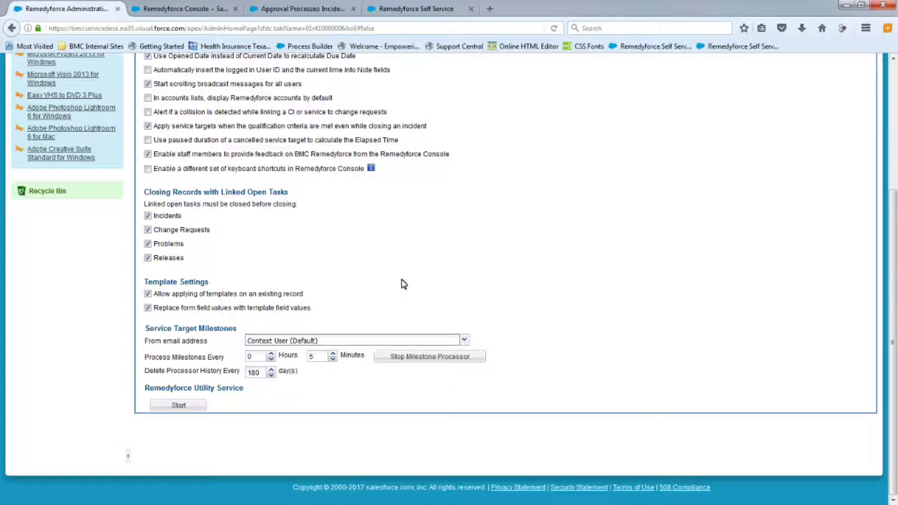
scroll(400, 283, up, 5)
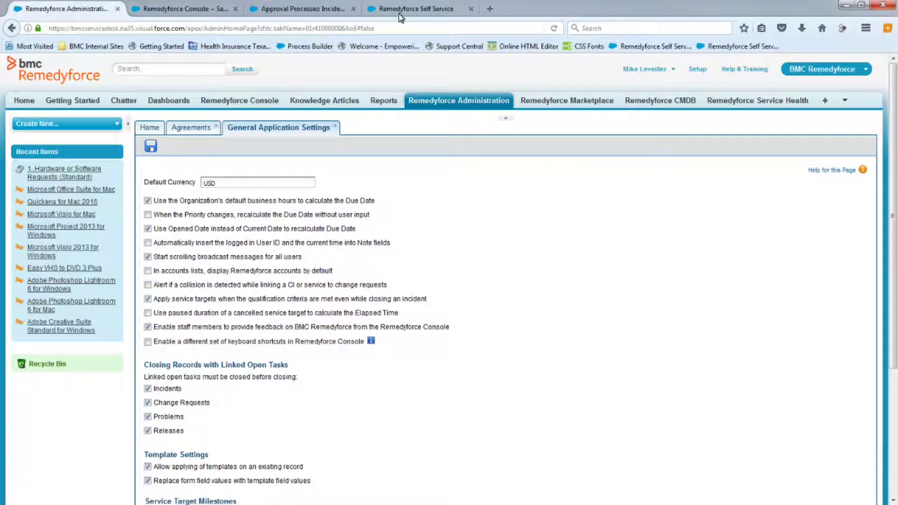
click(401, 9)
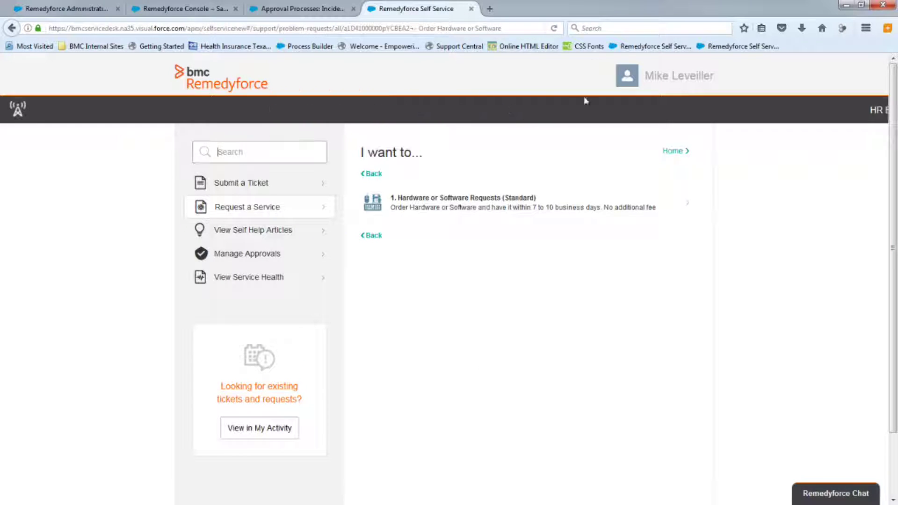
Start a Hardware or Software Requests (Standard) request on behalf of someone else and pick the person
click(553, 28)
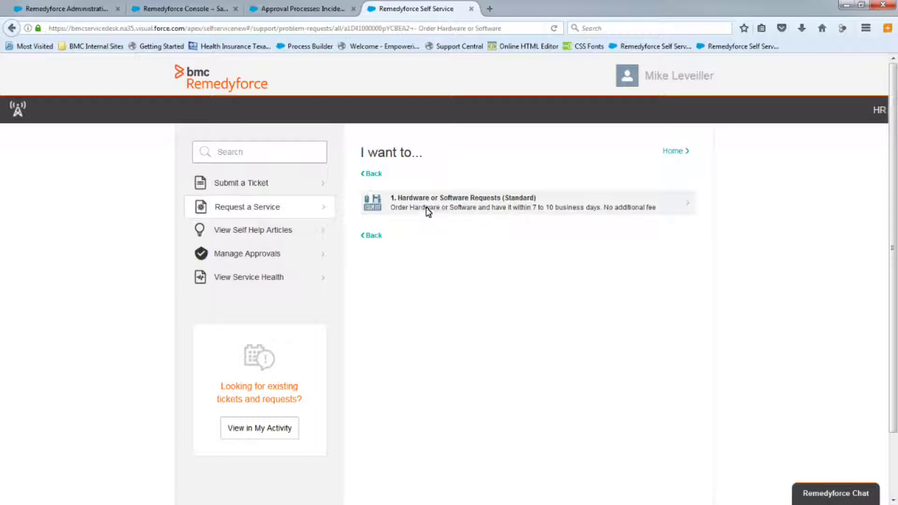
click(426, 206)
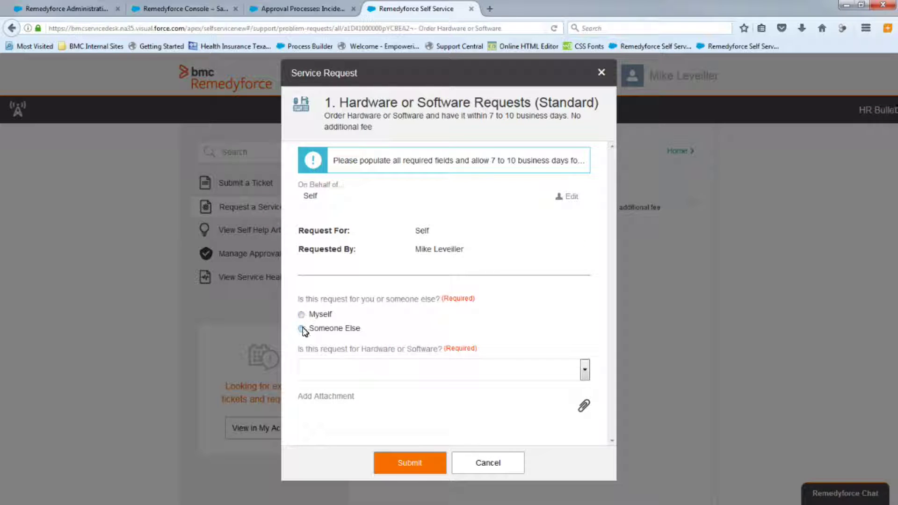
click(301, 329)
click(332, 369)
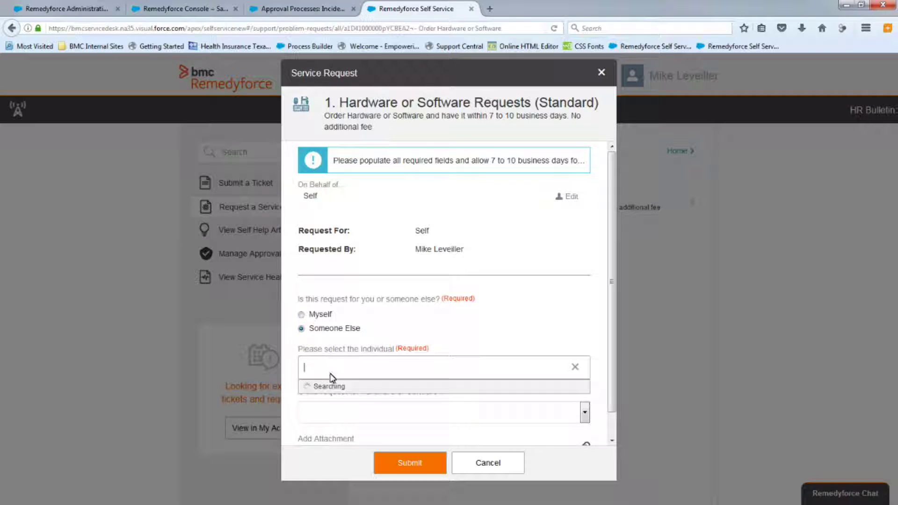
click(334, 400)
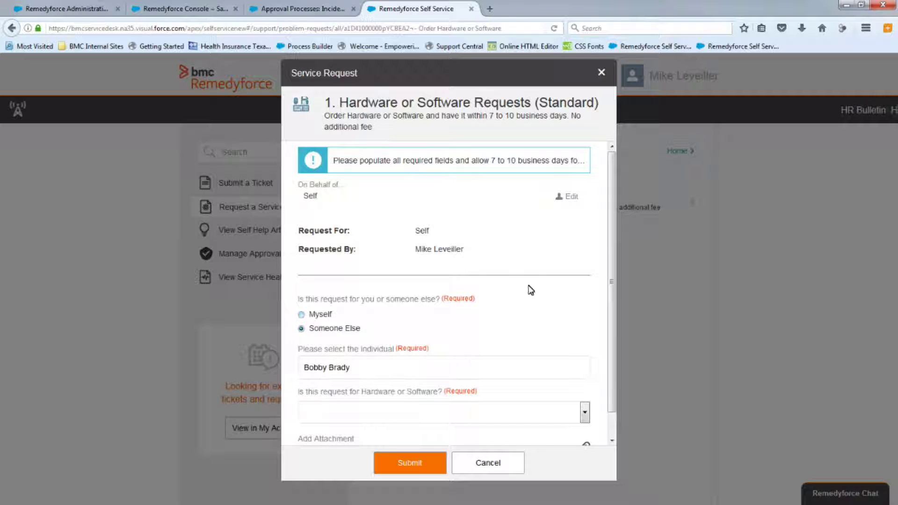
Request Software for Mac, choosing Adobe Acrobat Professional for Mac
scroll(530, 292, down, 1)
click(479, 388)
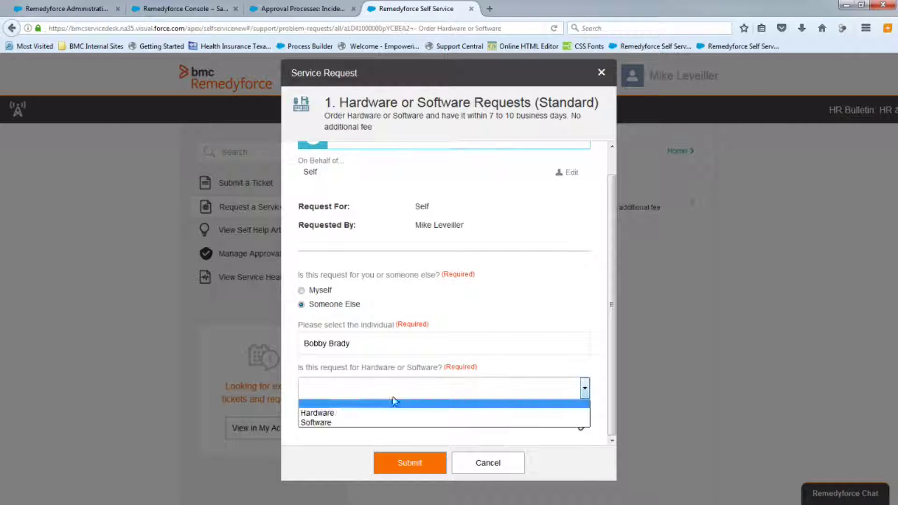
click(370, 423)
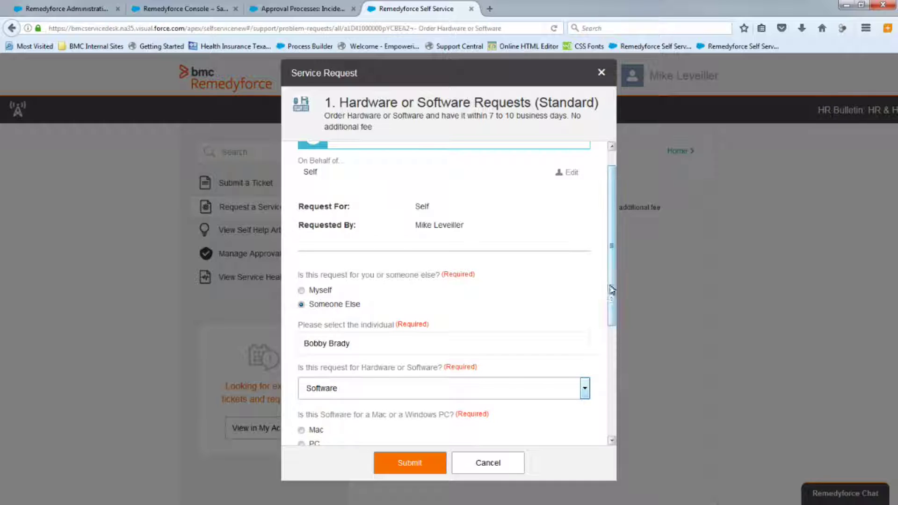
drag(611, 295, 619, 384)
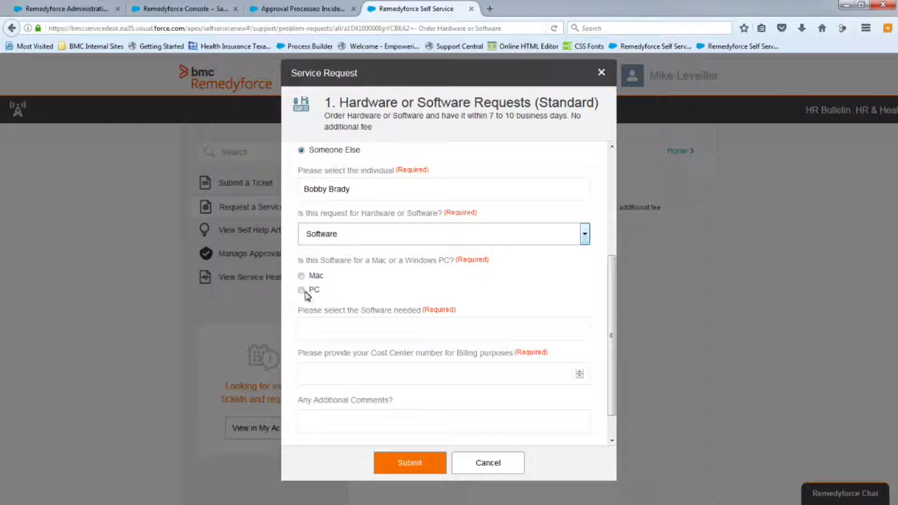
click(331, 325)
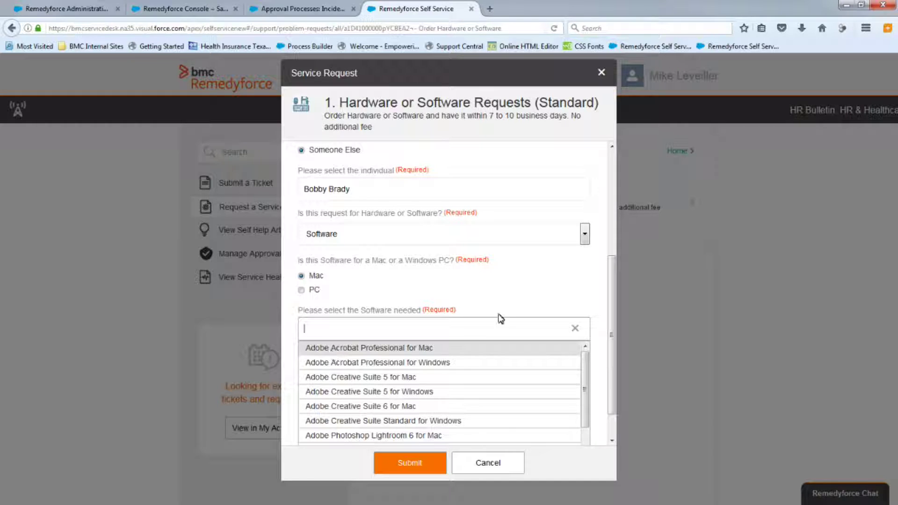
key(Return)
Fill in the cost center, add the comment 'n', and submit the request
click(390, 377)
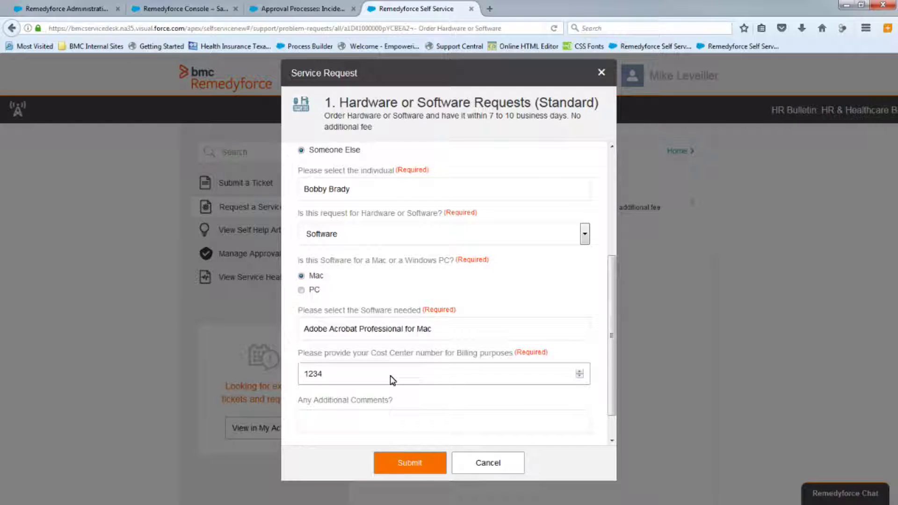
click(380, 428)
text(no comment)
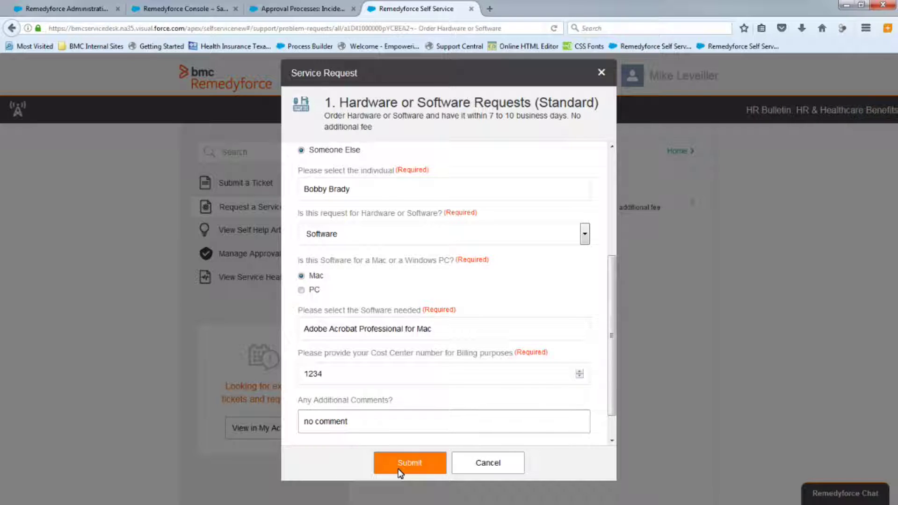
click(398, 468)
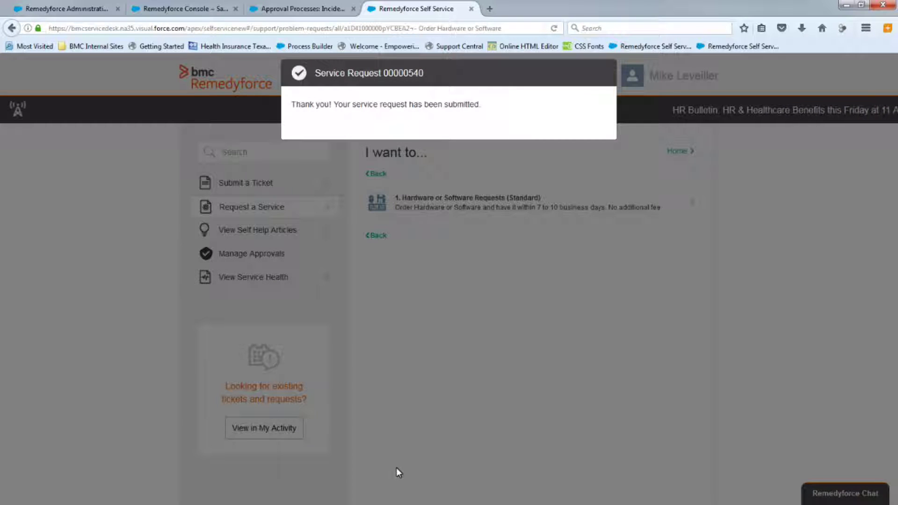
click(181, 10)
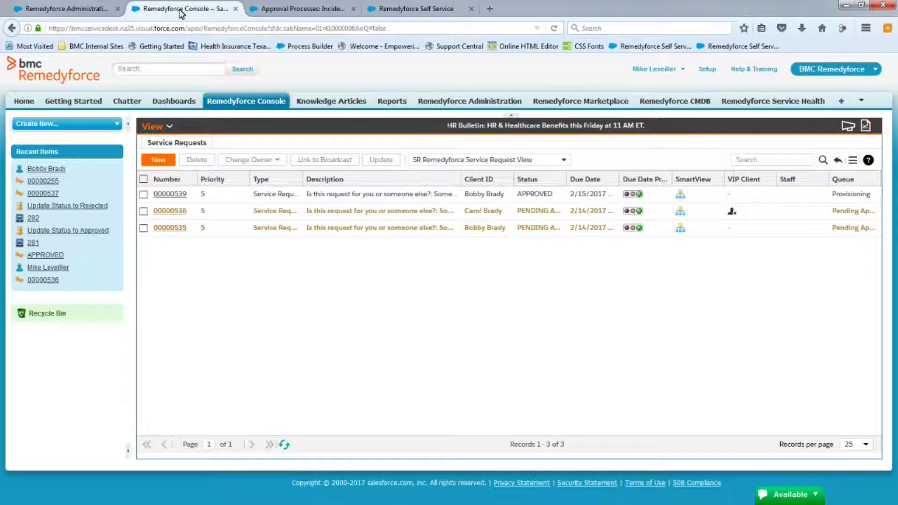
Open SR00000540, check its running service target clock, and view its pending Step 1 approval history
click(285, 445)
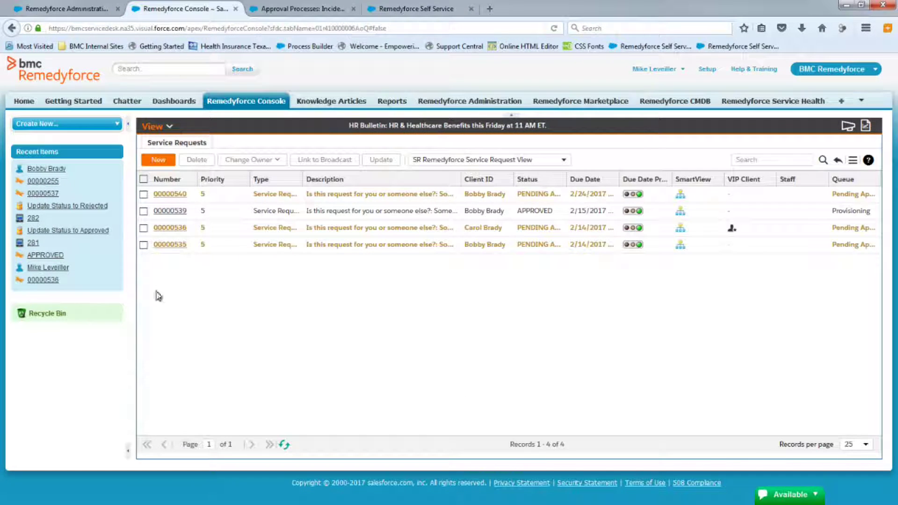
click(173, 195)
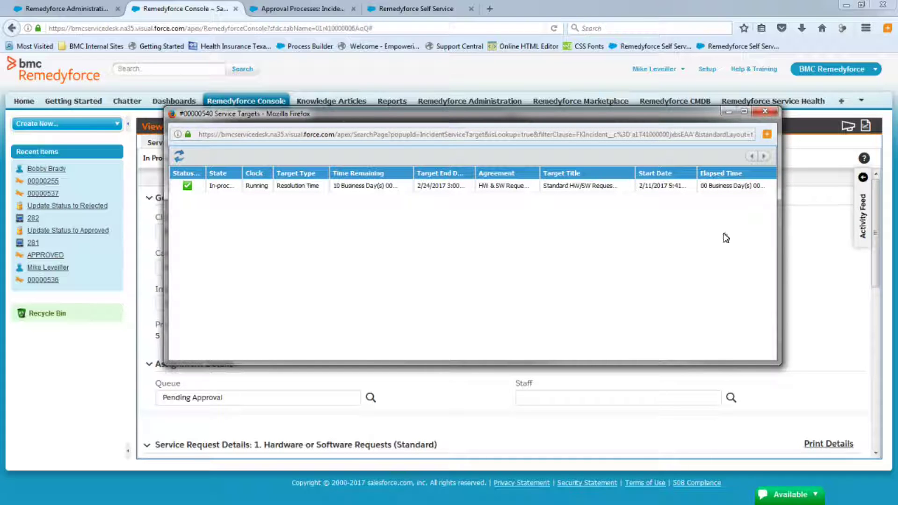
click(766, 113)
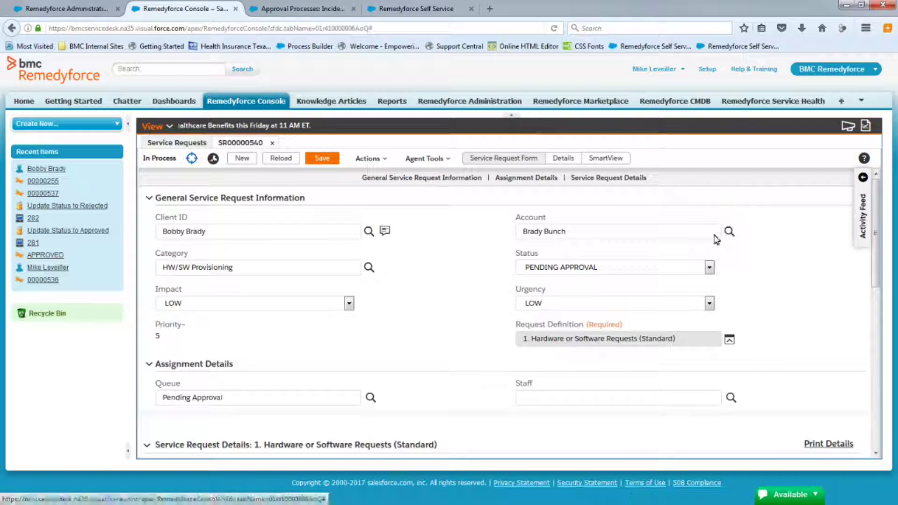
click(563, 159)
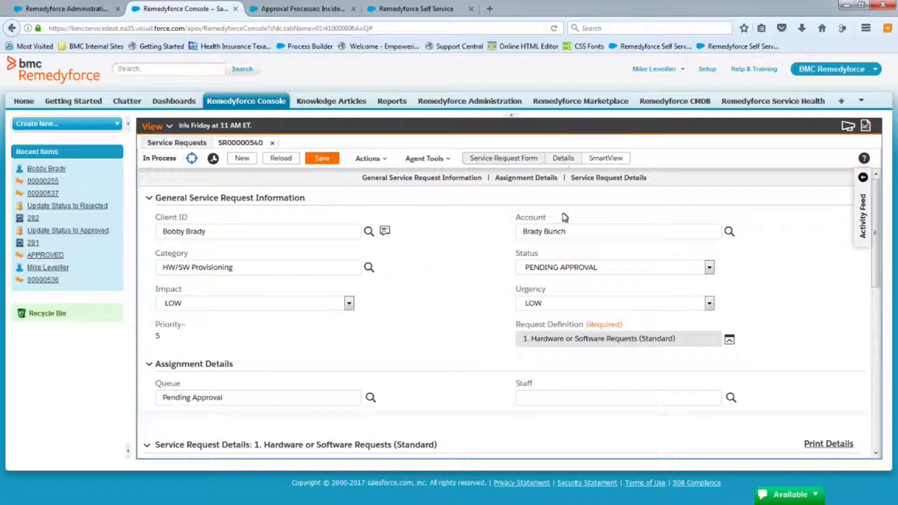
scroll(546, 267, down, 3)
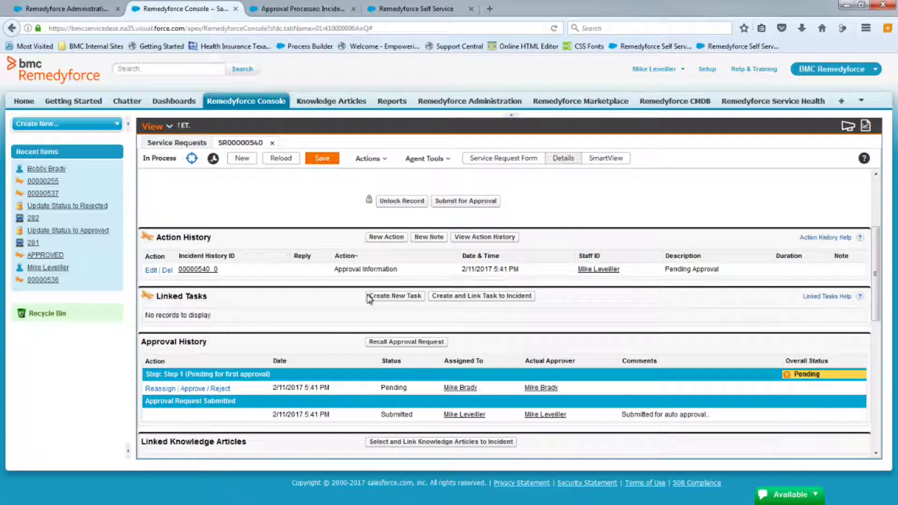